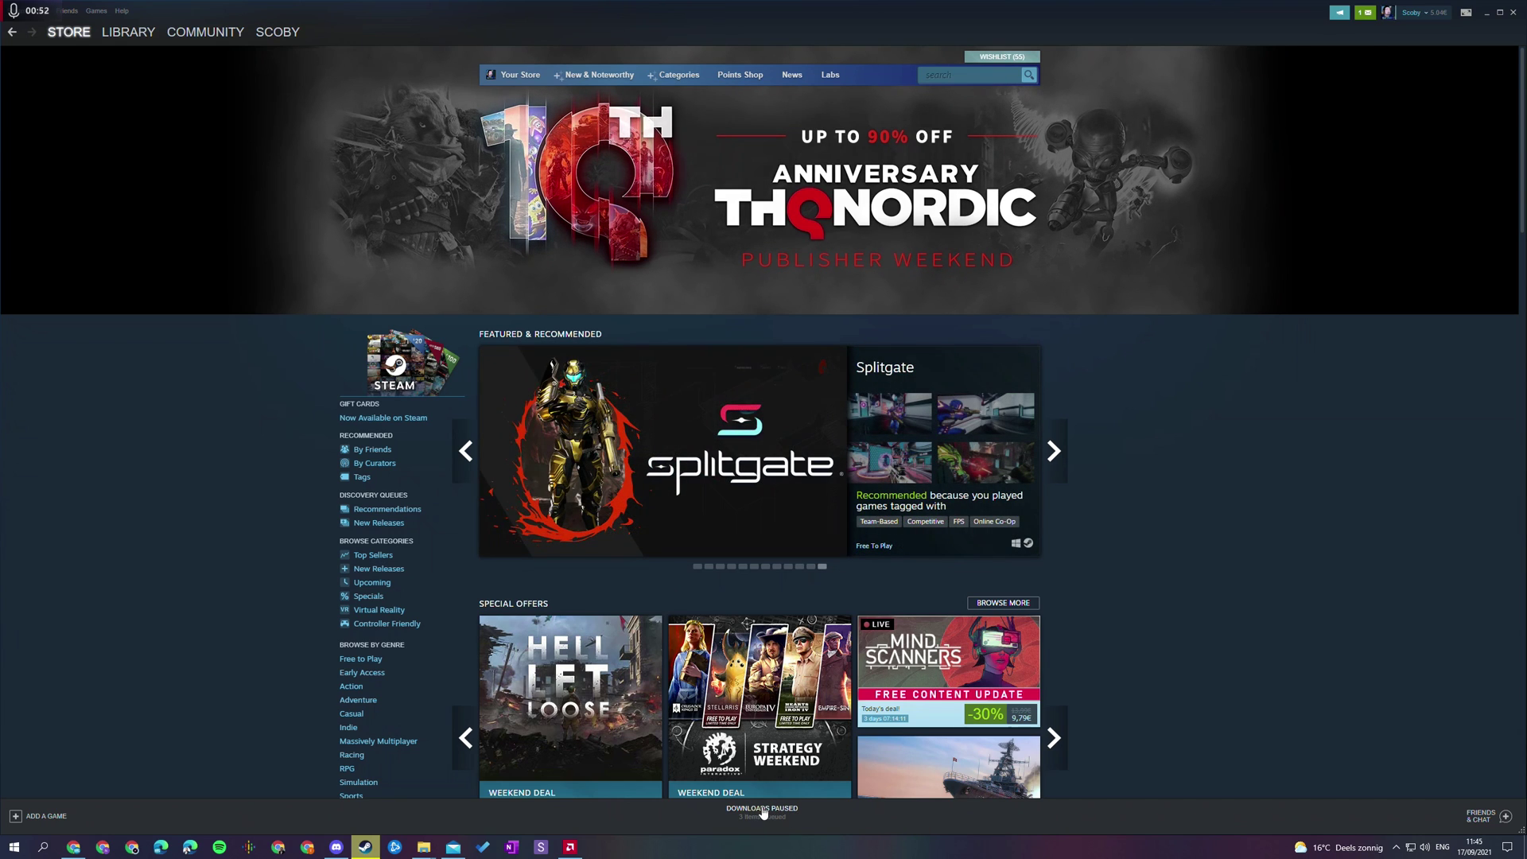
# Step: Open the Downloads page from the DOWNLOADS PAUSED bar to see the queued games
pyautogui.click(748, 813)
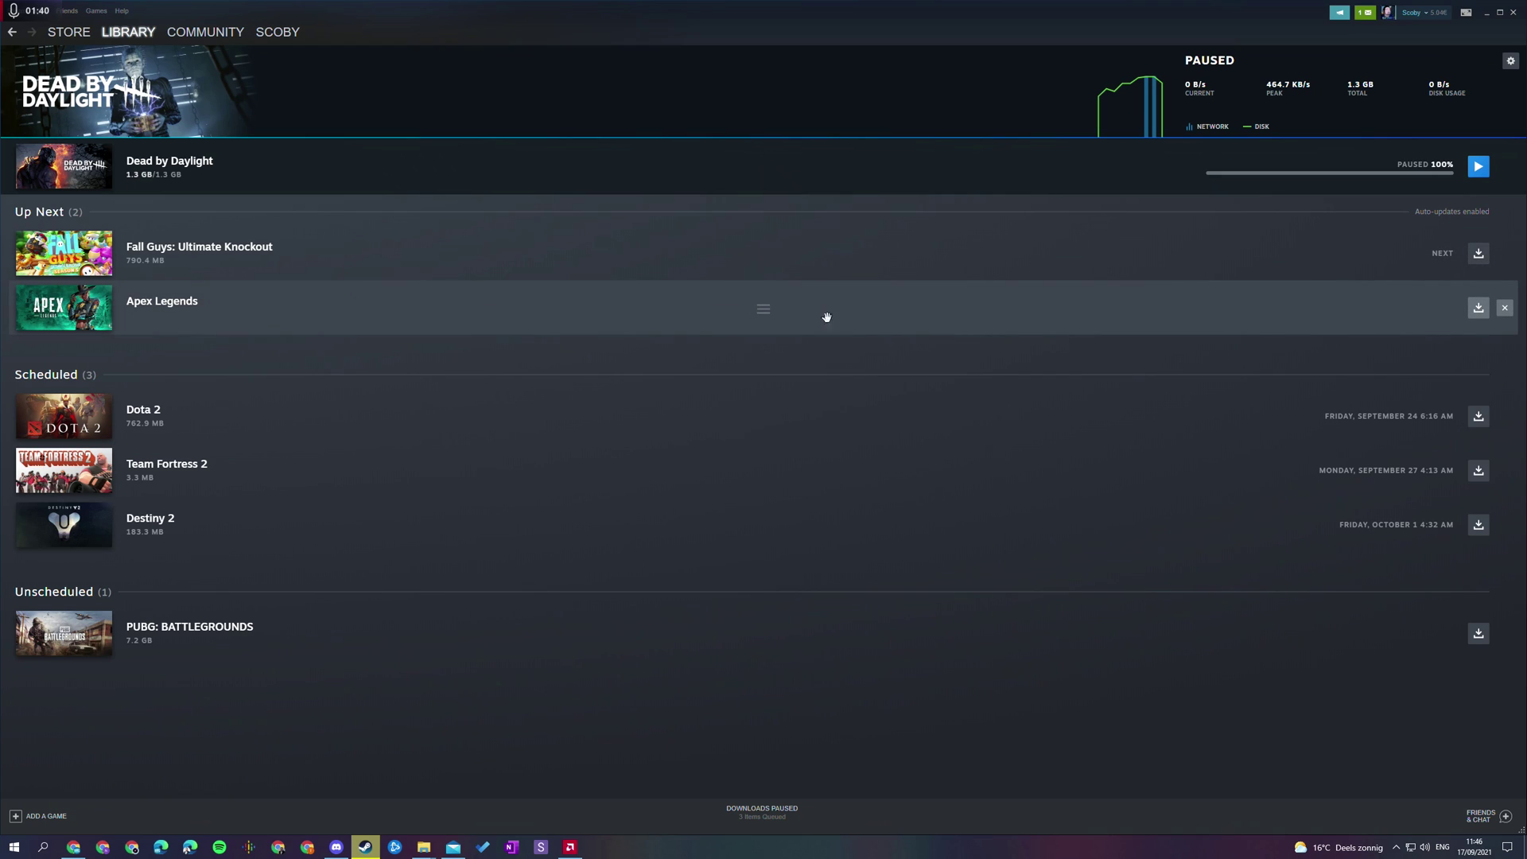
# Step: Move Apex Legends above Dead by Daylight into the top download slot and pause it at 20%
pyautogui.moveTo(730, 308)
pyautogui.mouseDown()
pyautogui.moveTo(736, 238)
pyautogui.moveTo(740, 297)
pyautogui.moveTo(716, 307)
pyautogui.mouseUp()
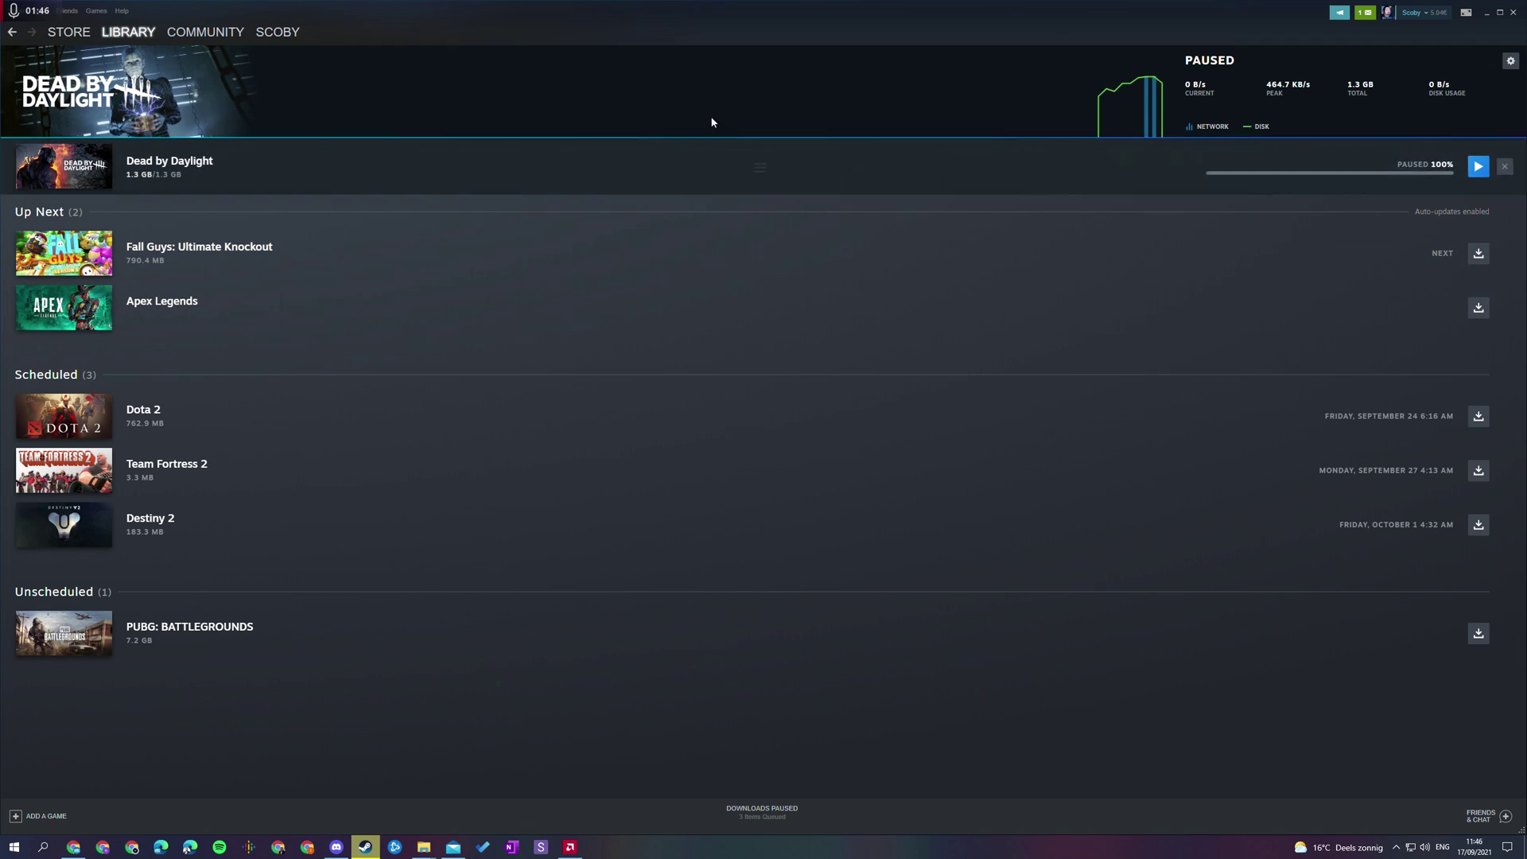
pyautogui.moveTo(712, 298); pyautogui.dragTo(692, 164)
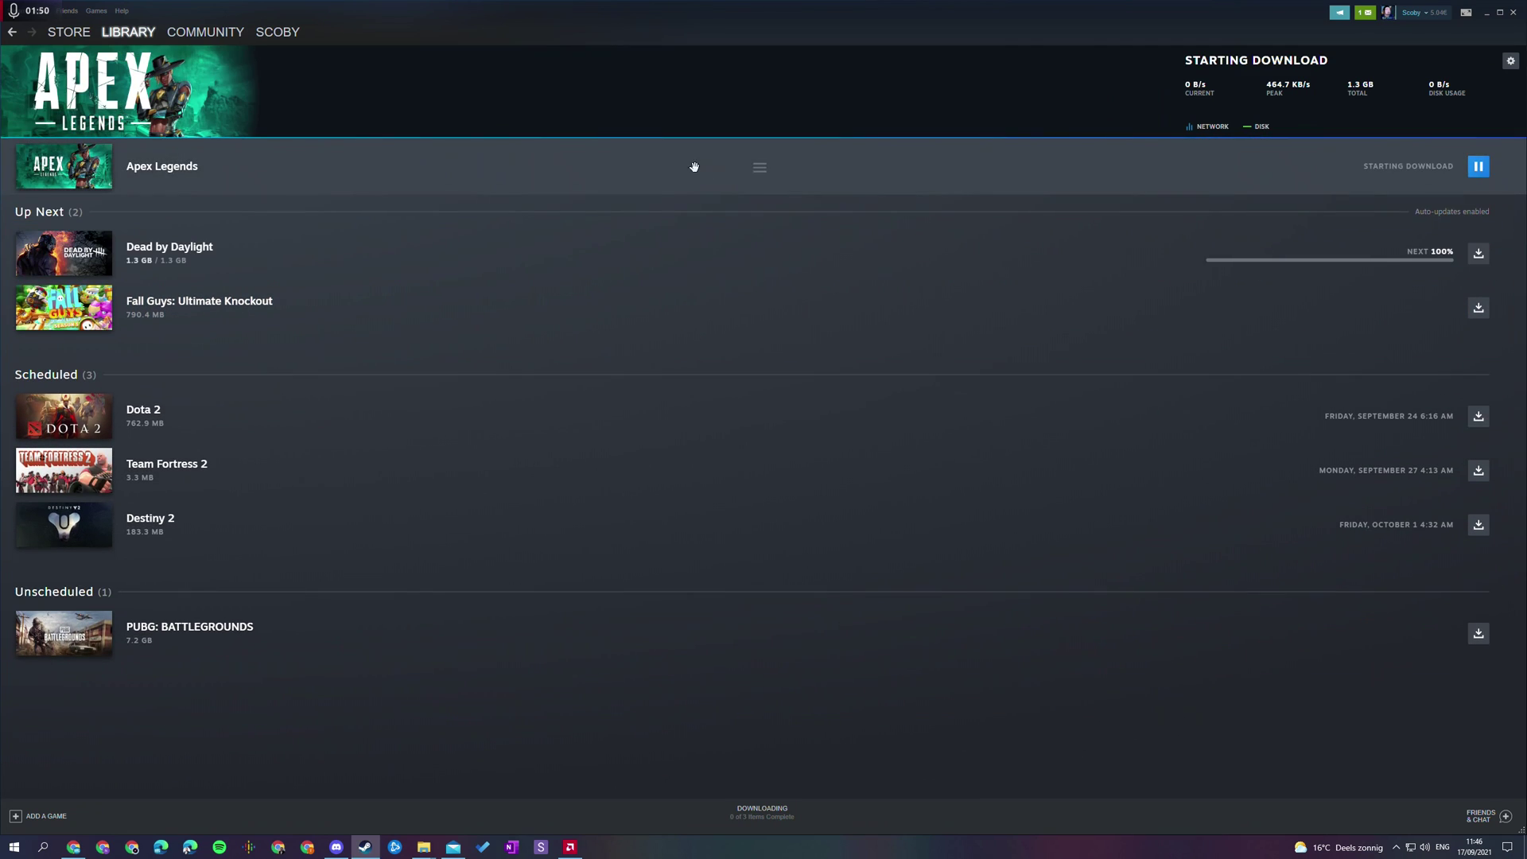
pyautogui.click(1478, 166)
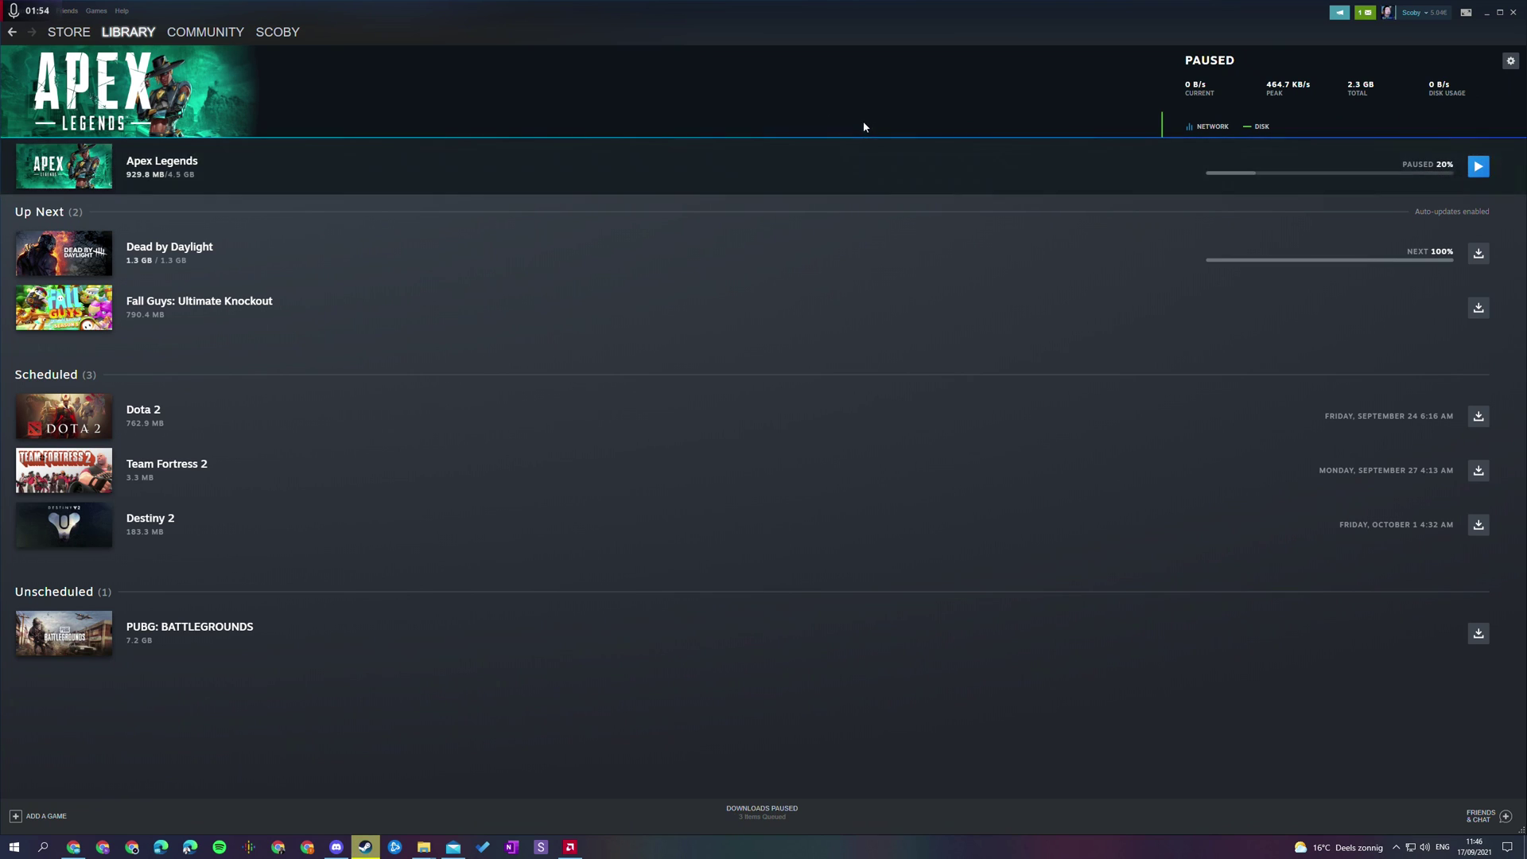
# Step: Move Dota 2 from Scheduled into Up Next, after Dead by Daylight and Fall Guys
pyautogui.moveTo(605, 239); pyautogui.dragTo(699, 188)
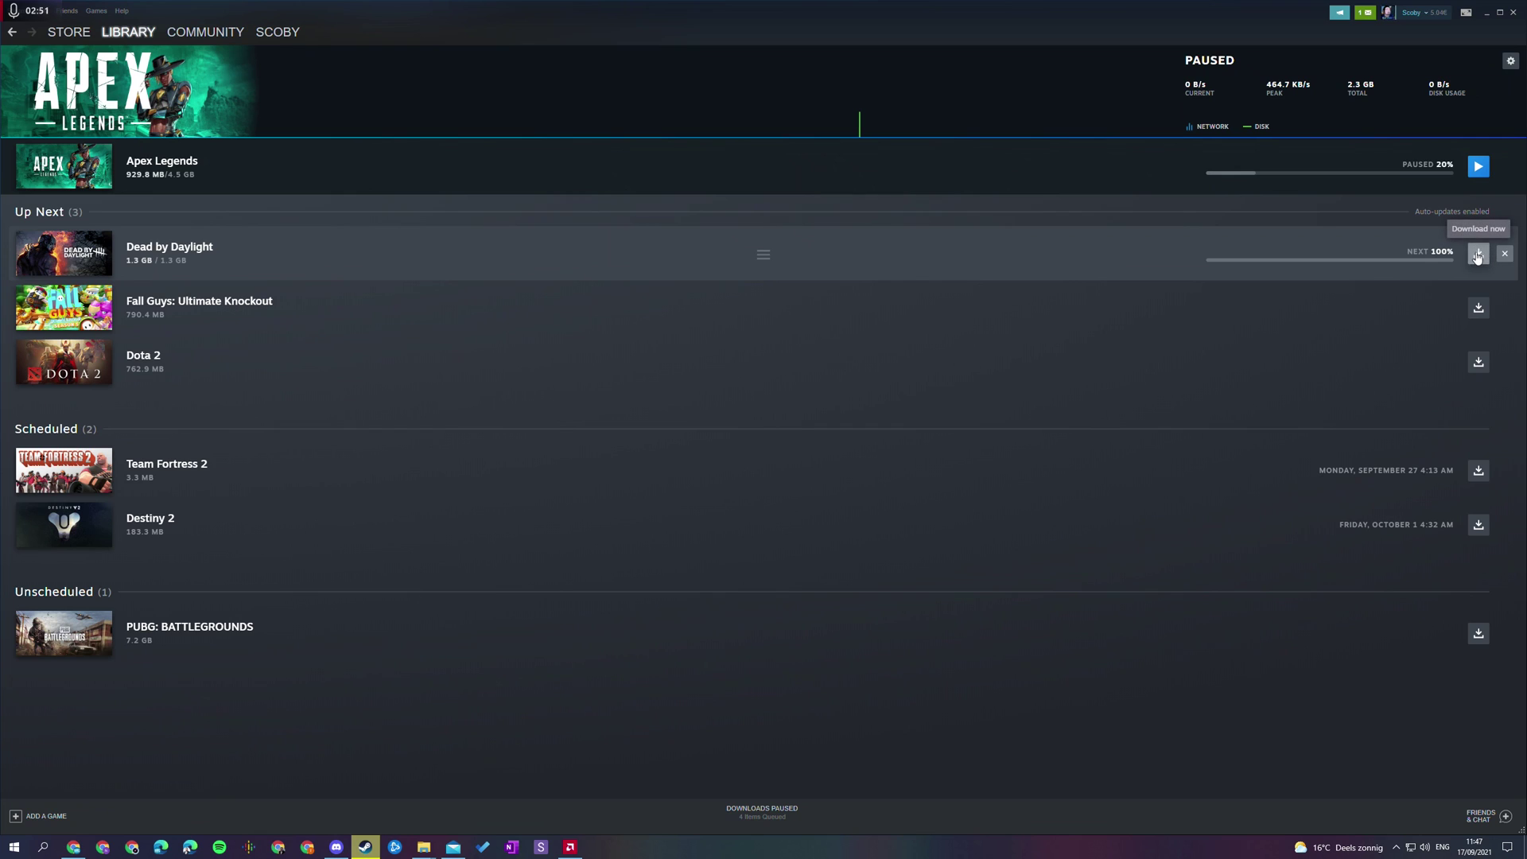
pyautogui.click(1481, 255)
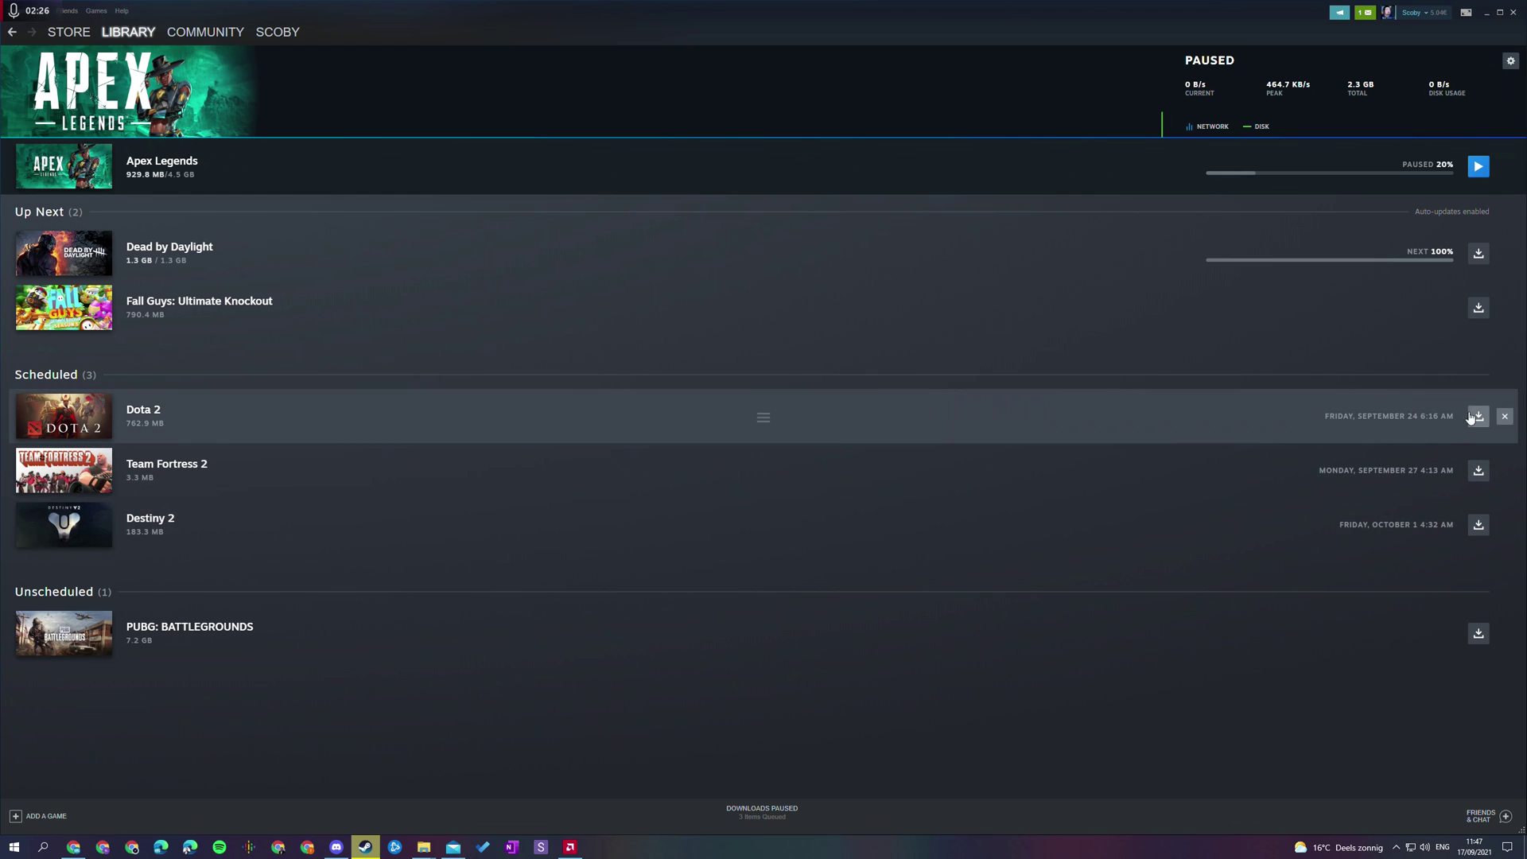
pyautogui.moveTo(743, 421); pyautogui.dragTo(239, 254)
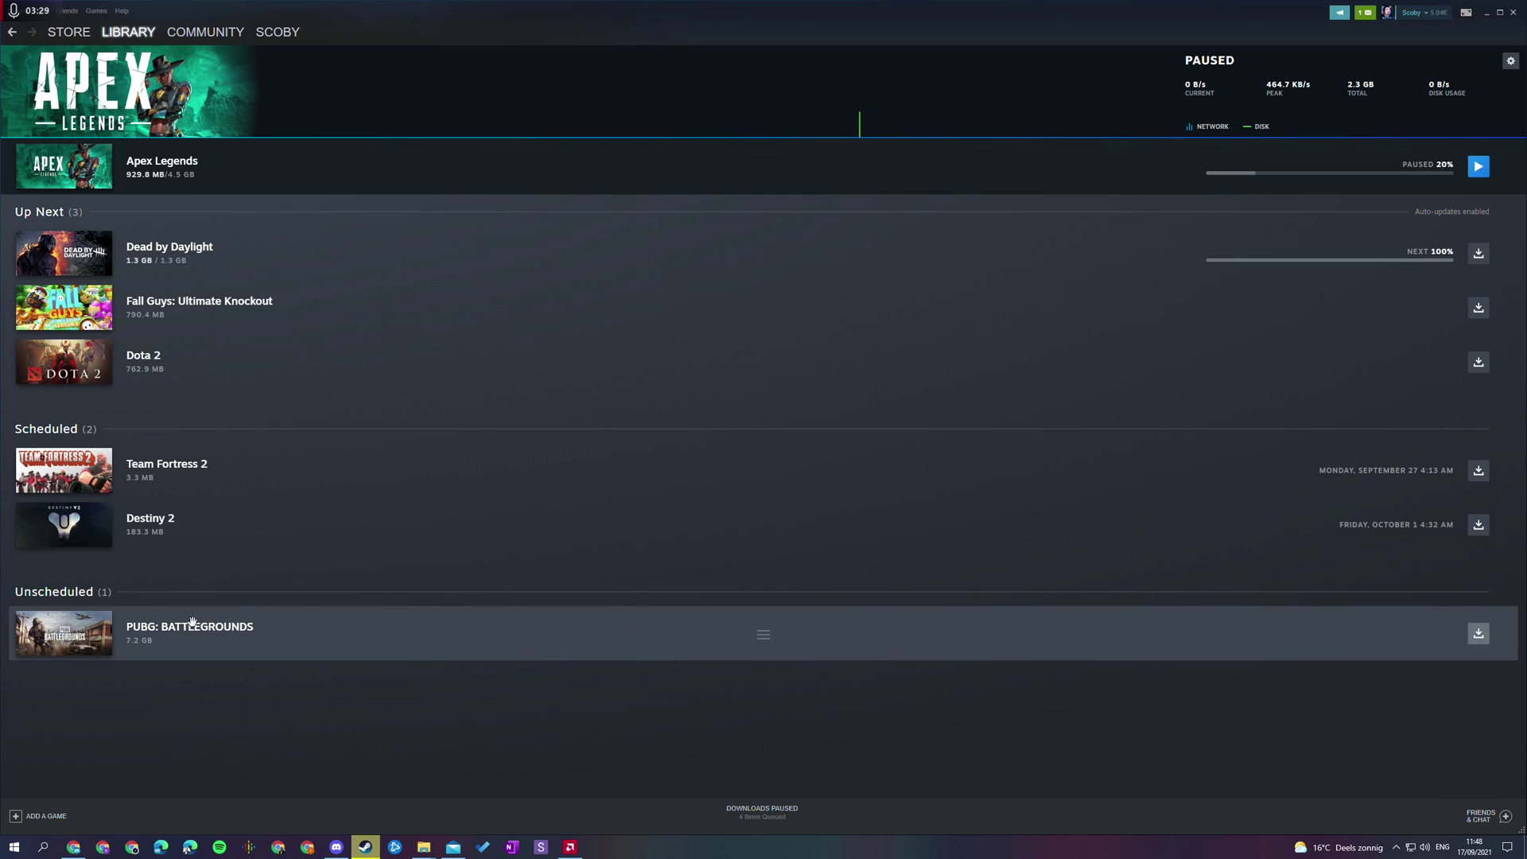
pyautogui.moveTo(736, 632); pyautogui.dragTo(695, 662)
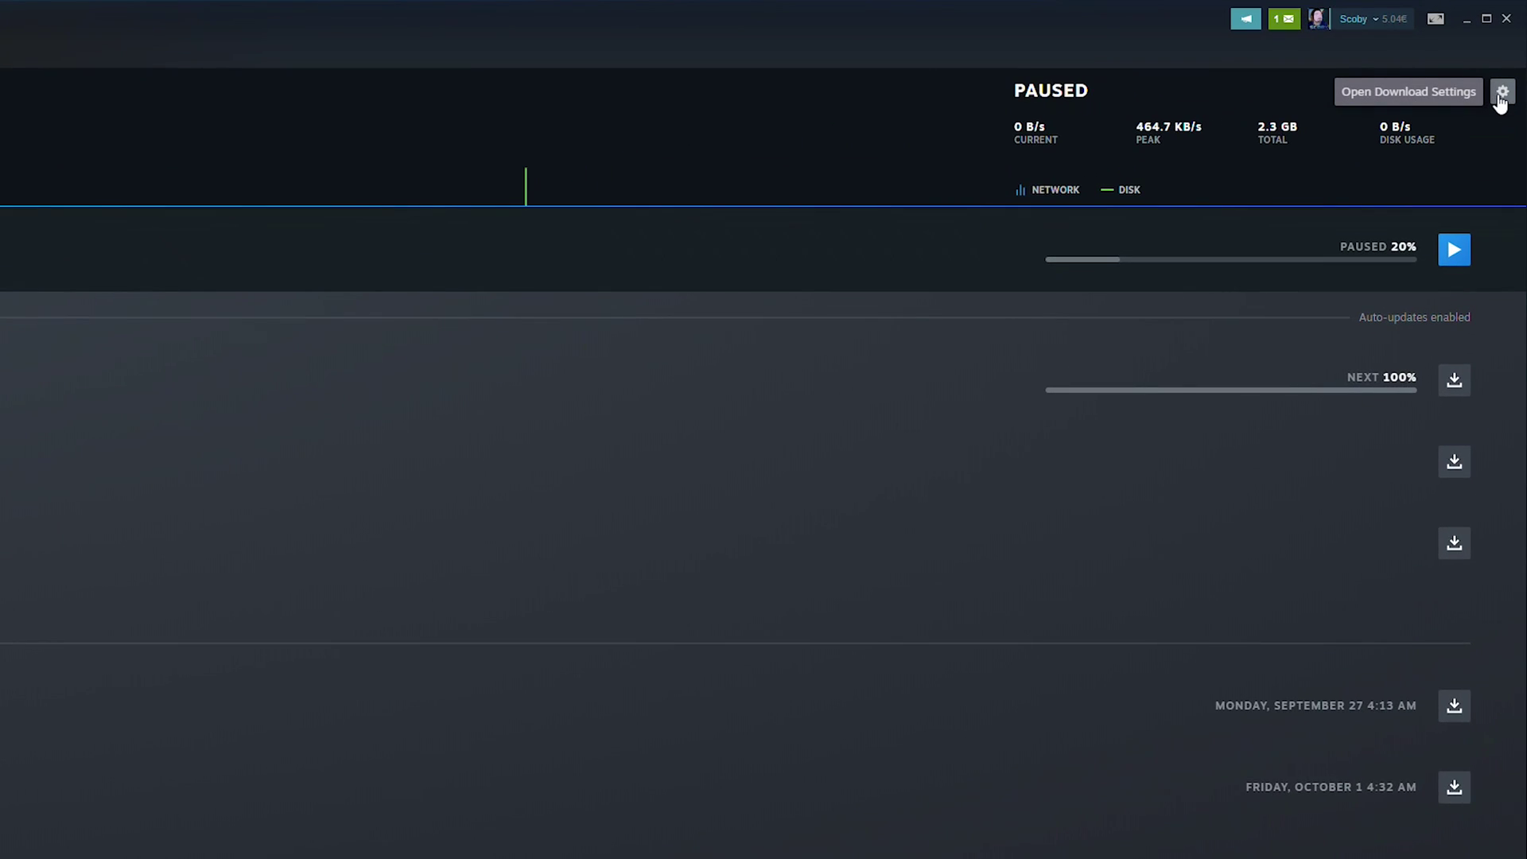
# Step: Open Download Settings from the gear icon on the Downloads page
pyautogui.click(1501, 92)
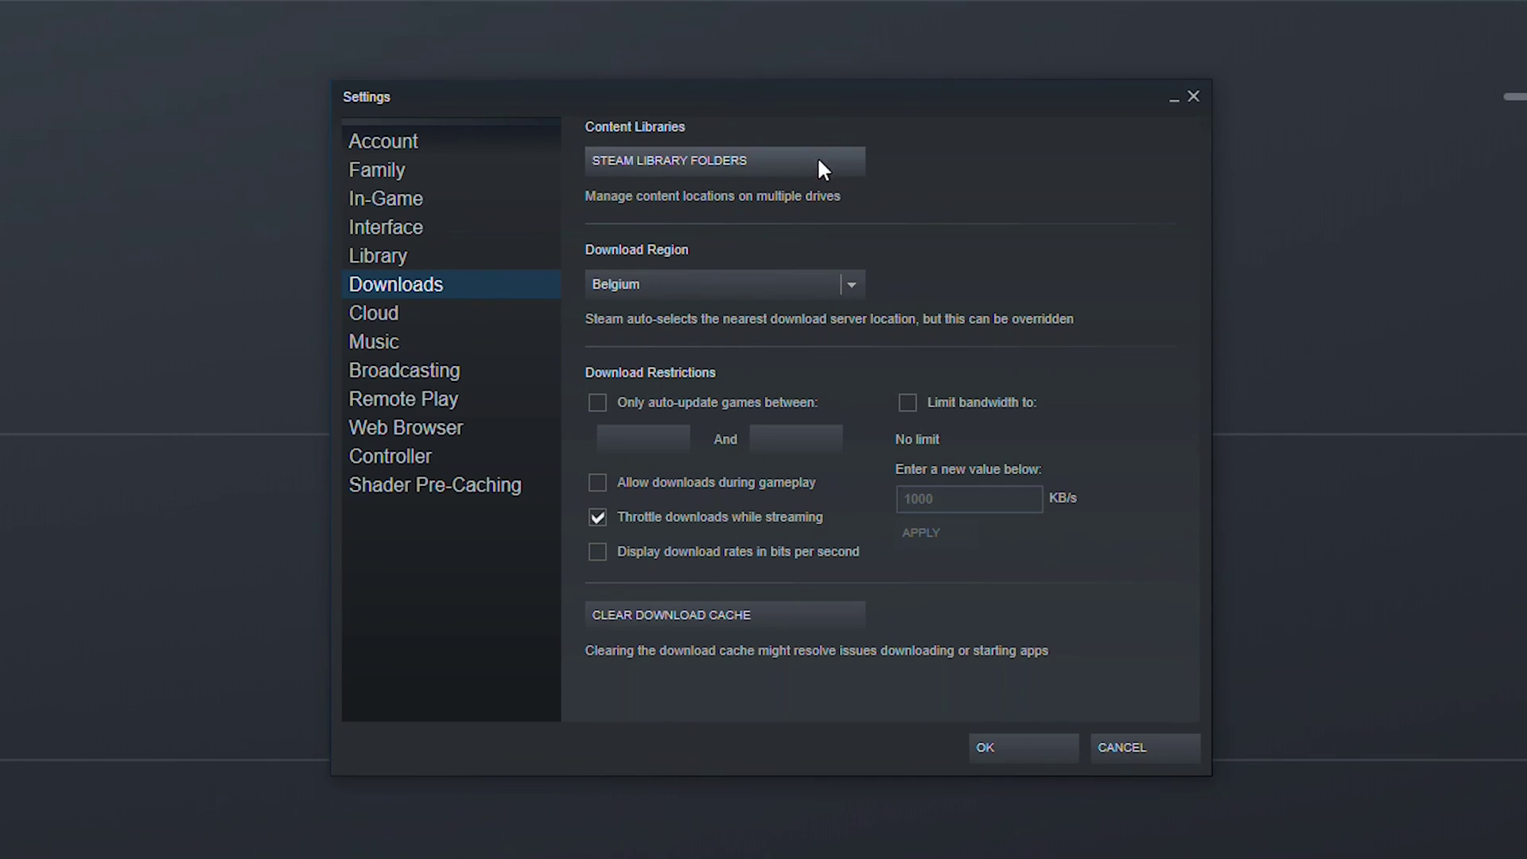
# Step: Open the Storage Manager, view BACKUP (D:), and cancel adding a SpeedFan library folder
pyautogui.click(694, 161)
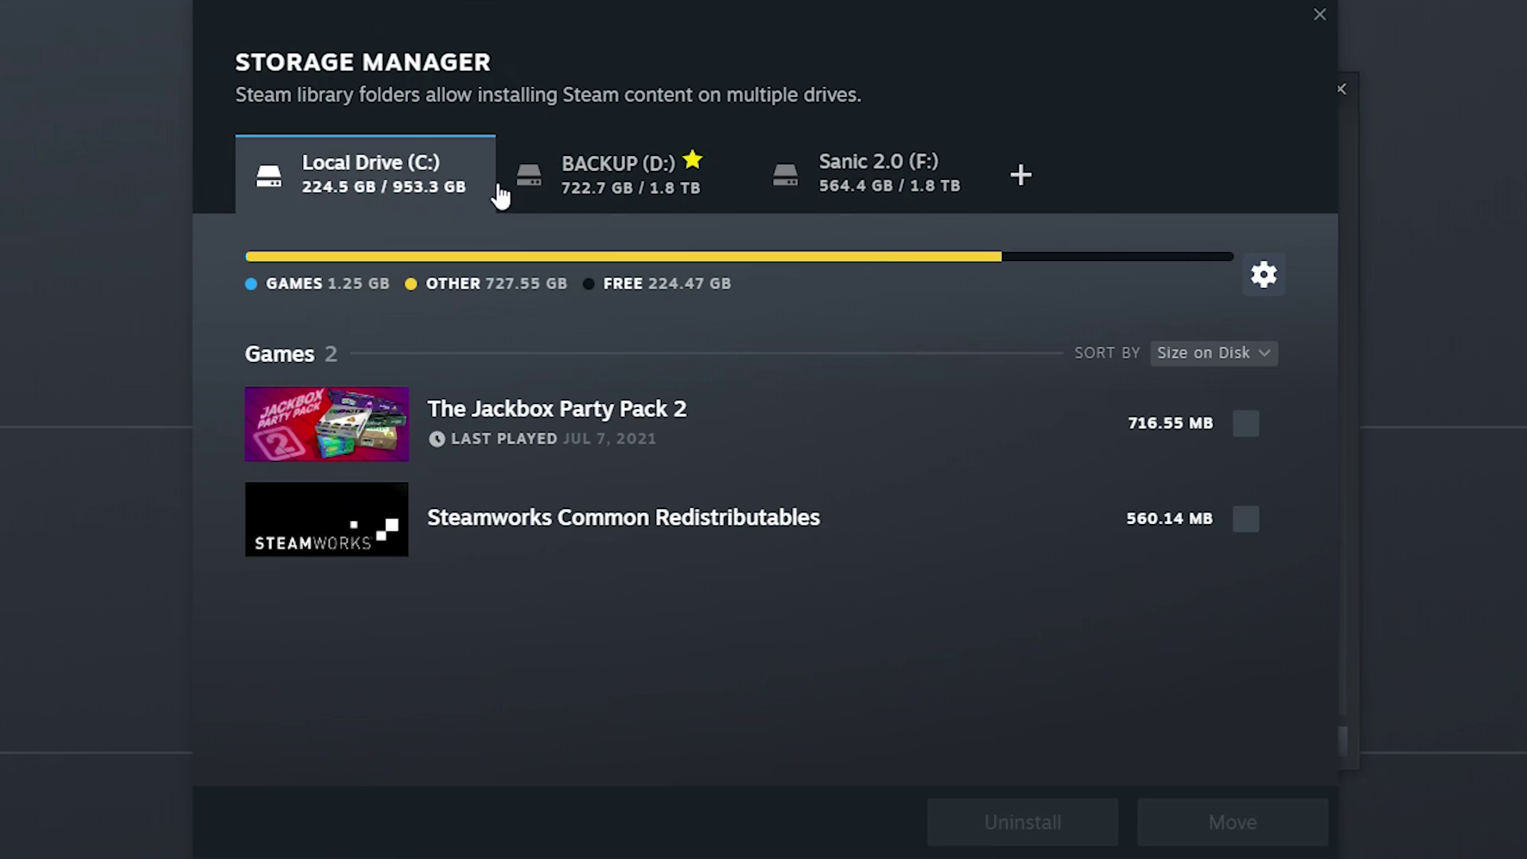
pyautogui.click(650, 183)
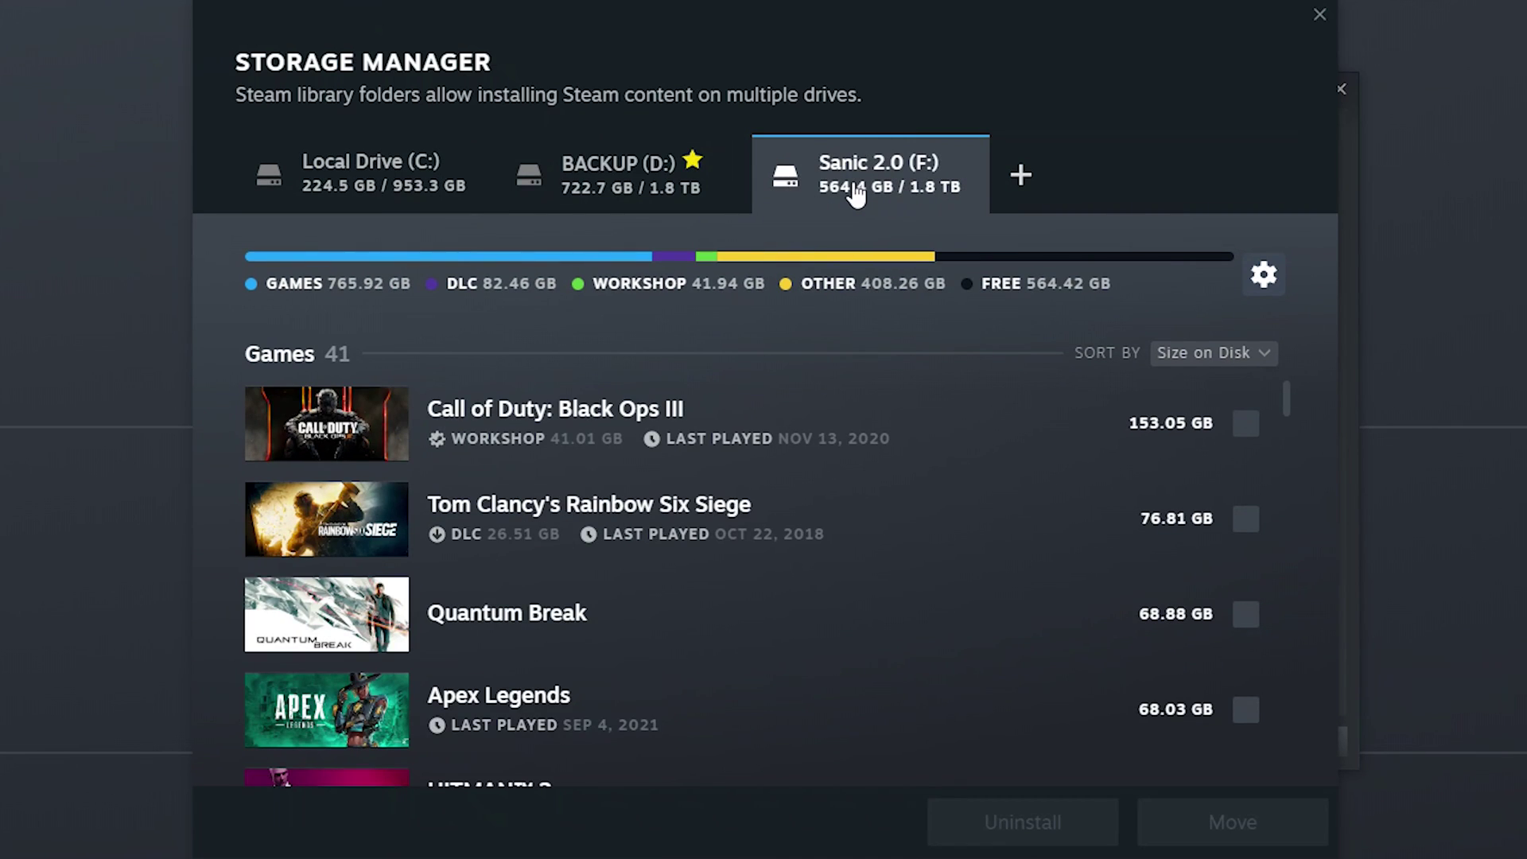
pyautogui.click(1023, 174)
pyautogui.click(811, 254)
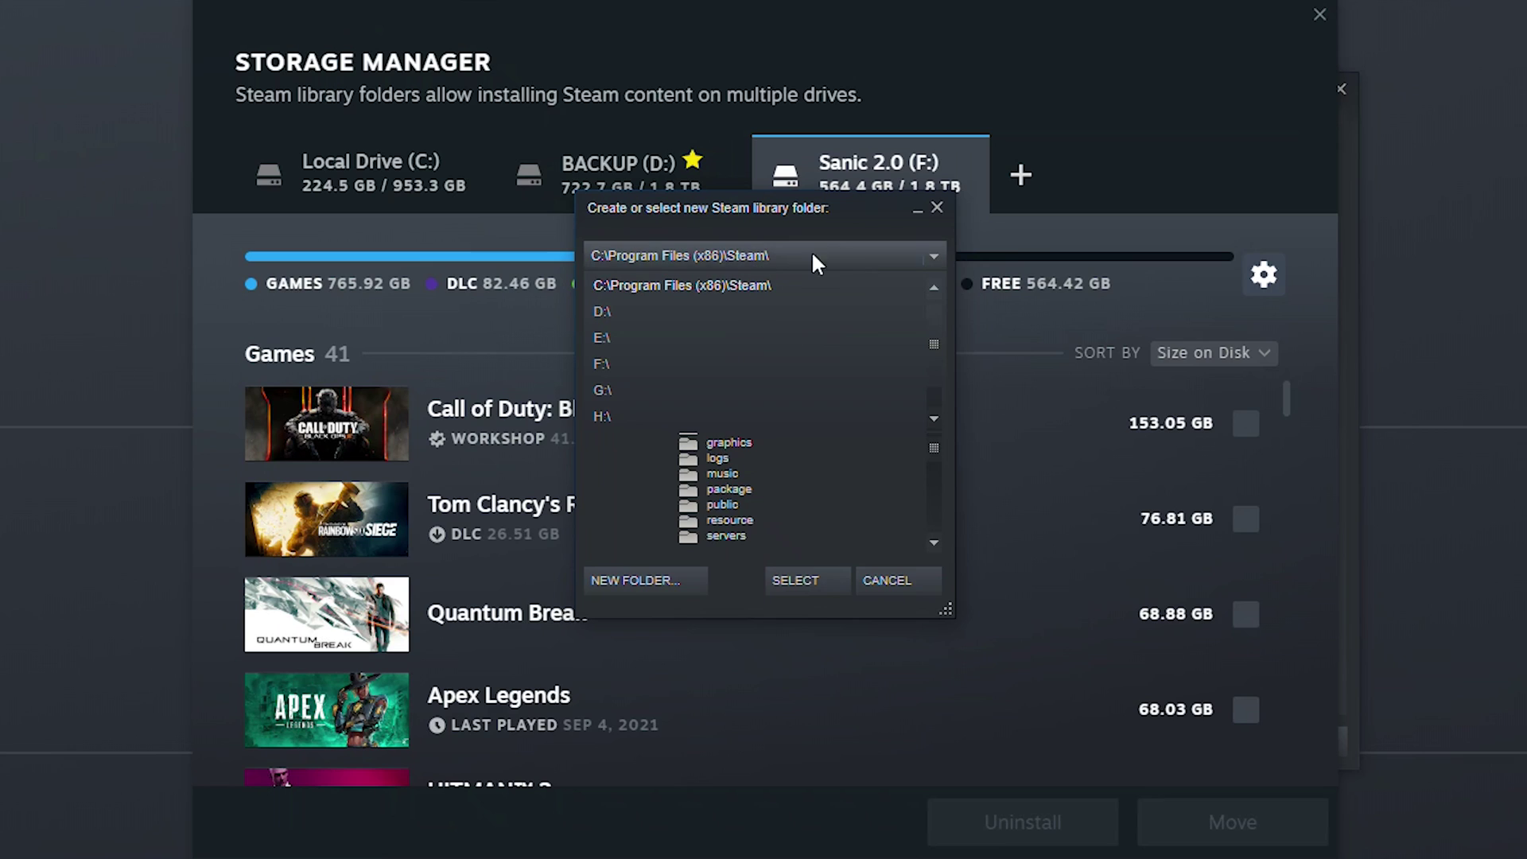
pyautogui.click(934, 255)
pyautogui.click(935, 256)
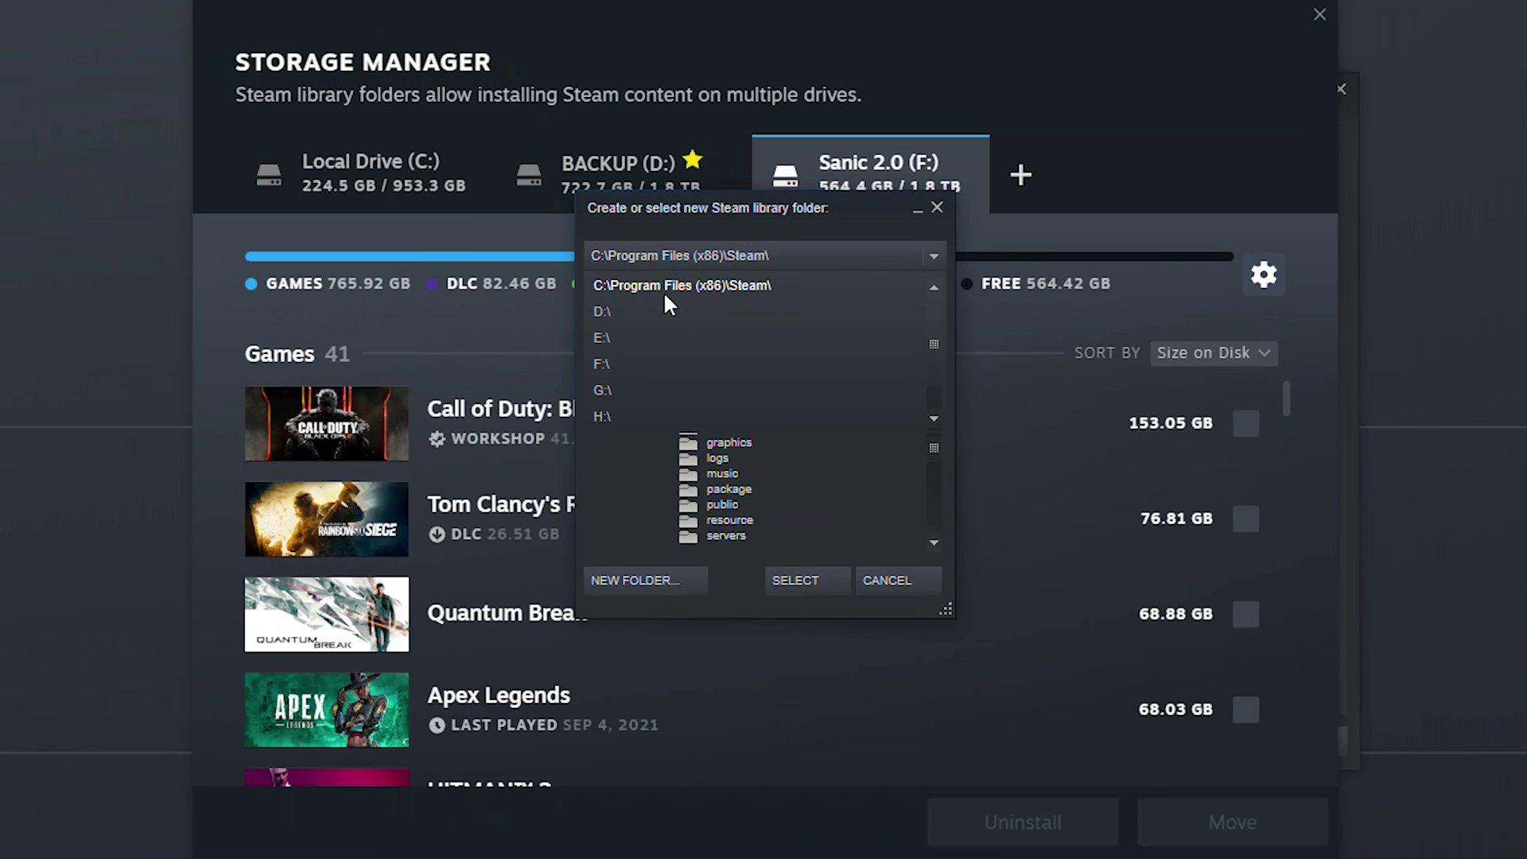
pyautogui.click(732, 285)
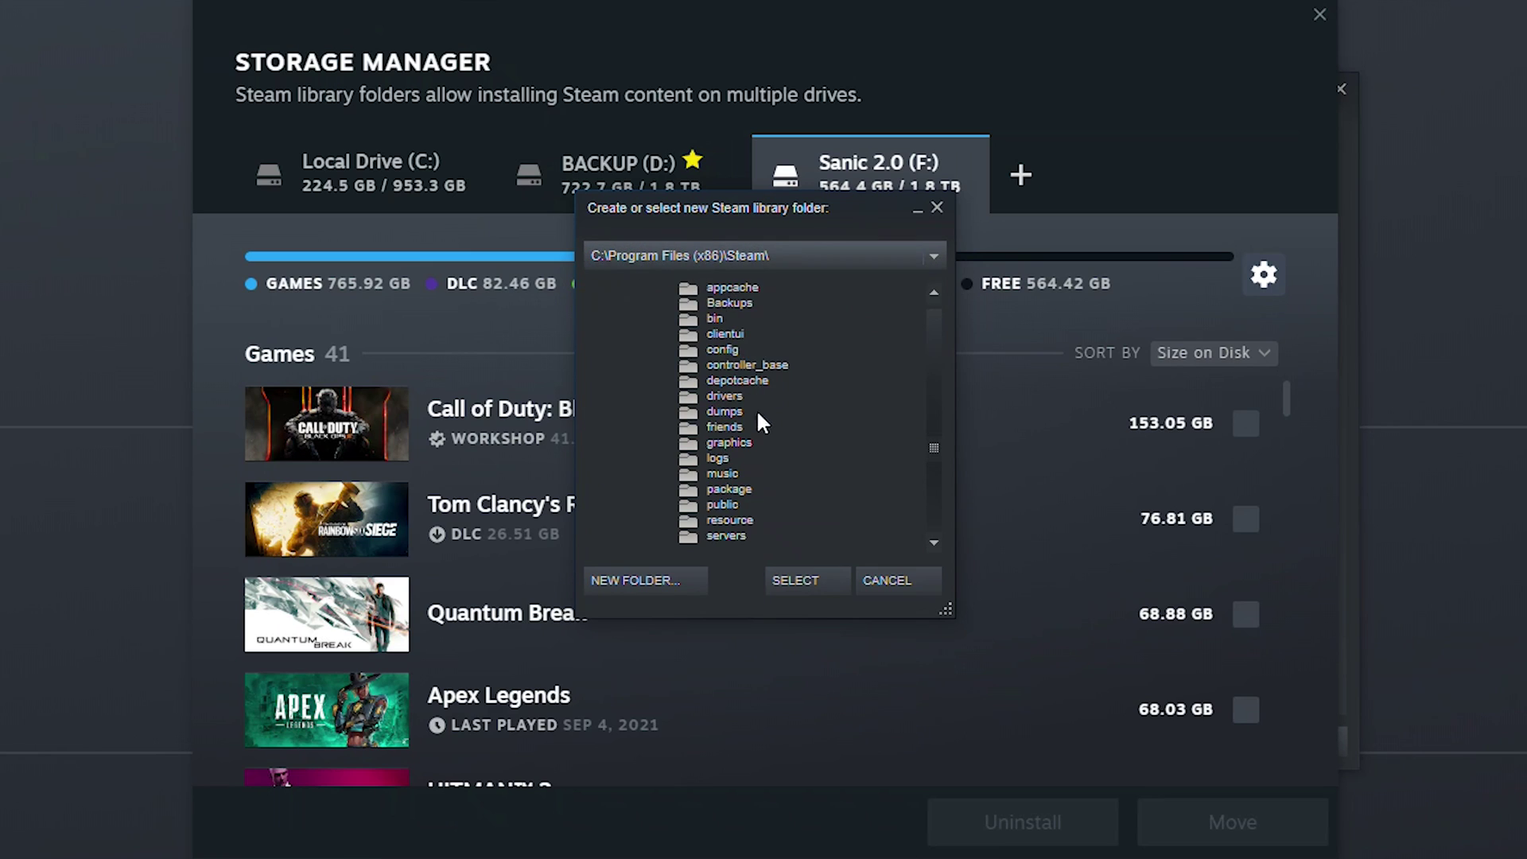
pyautogui.scroll(5, 794, 330)
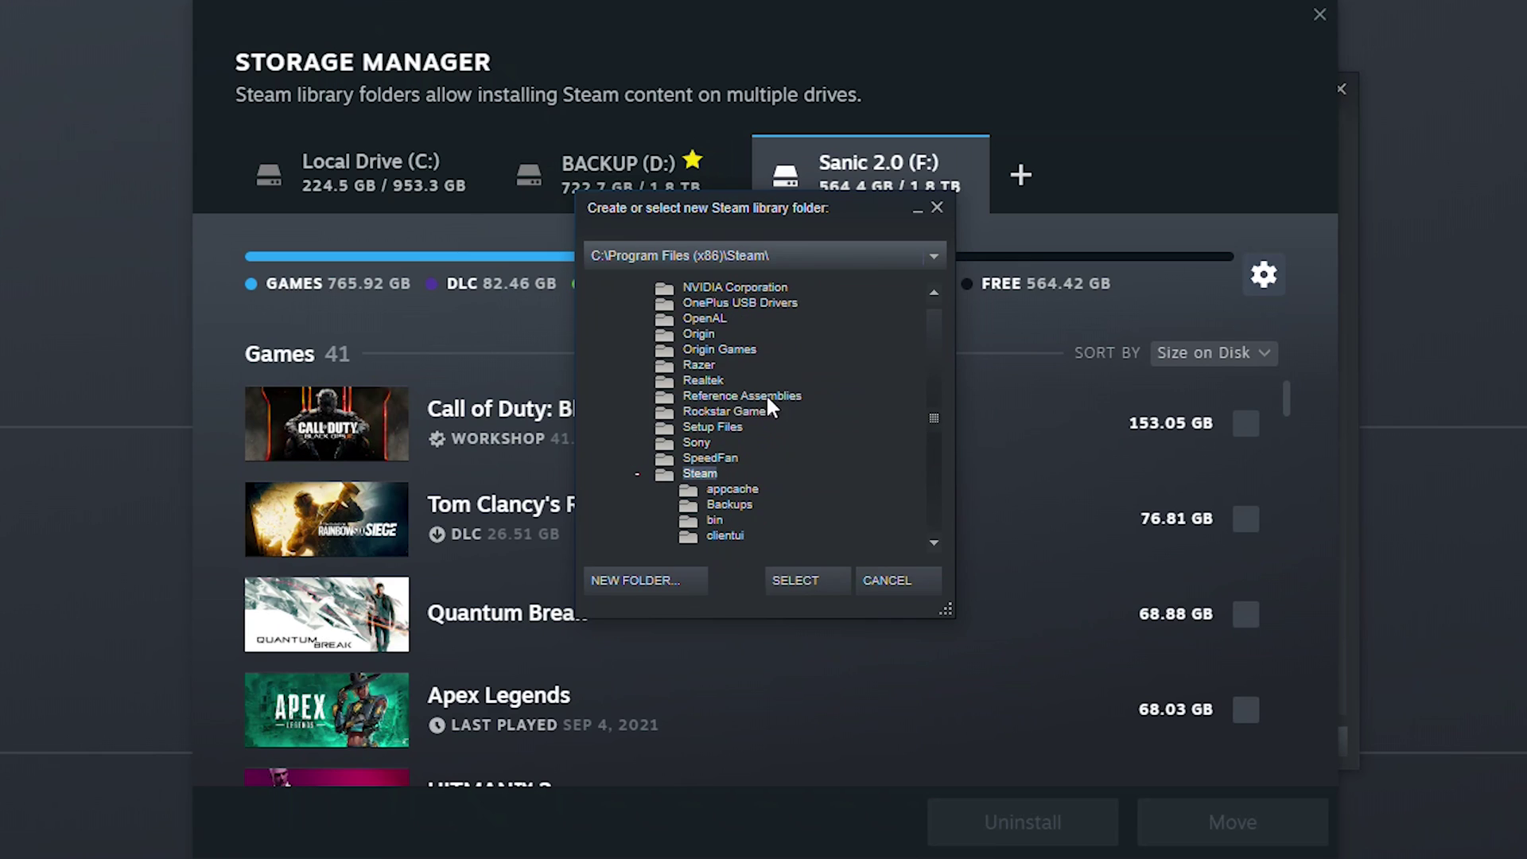
pyautogui.click(637, 475)
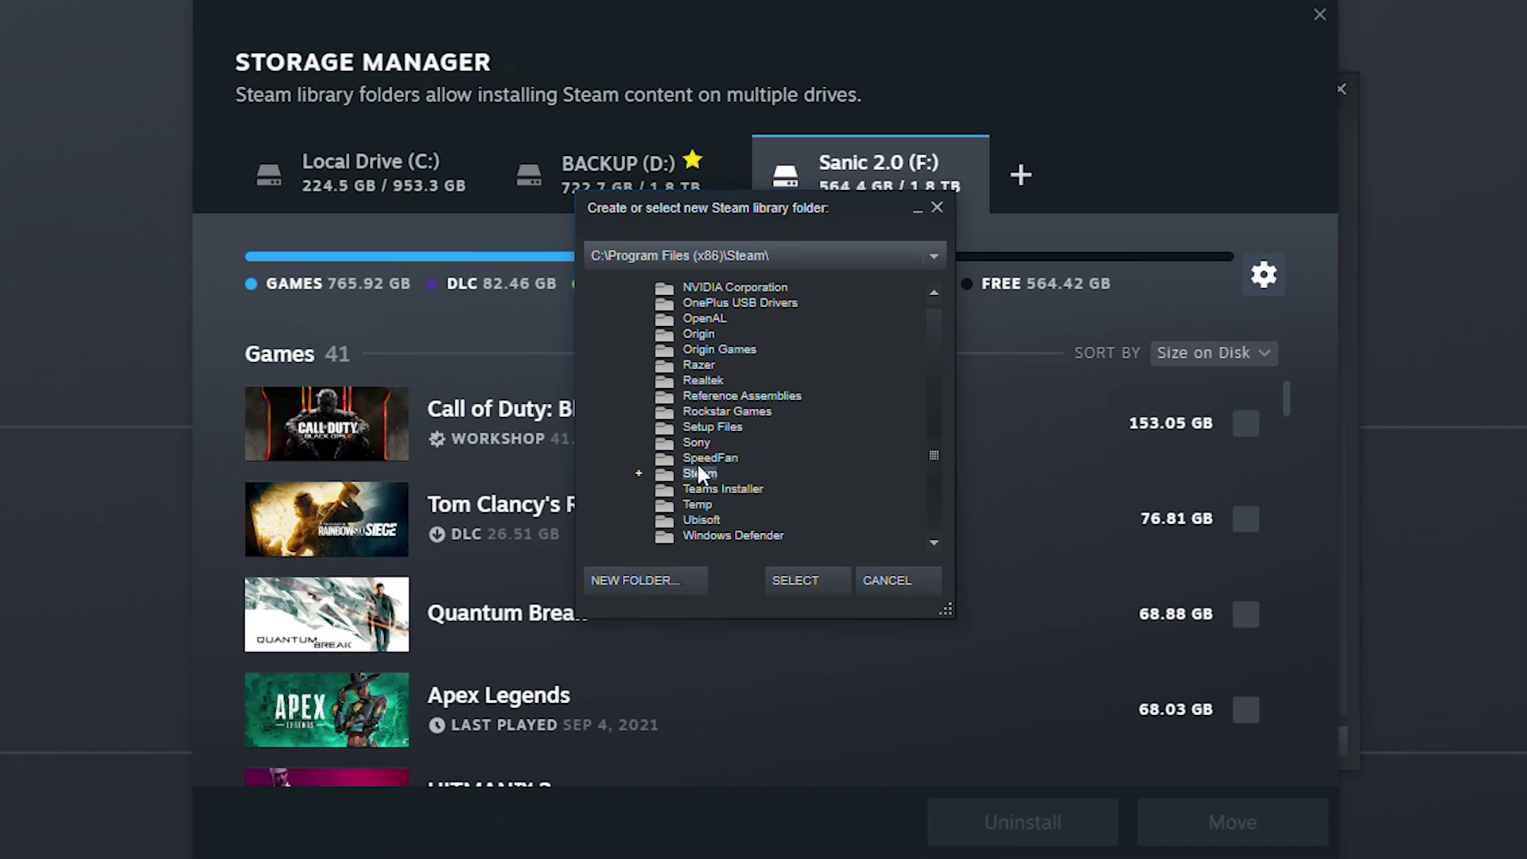
pyautogui.click(707, 460)
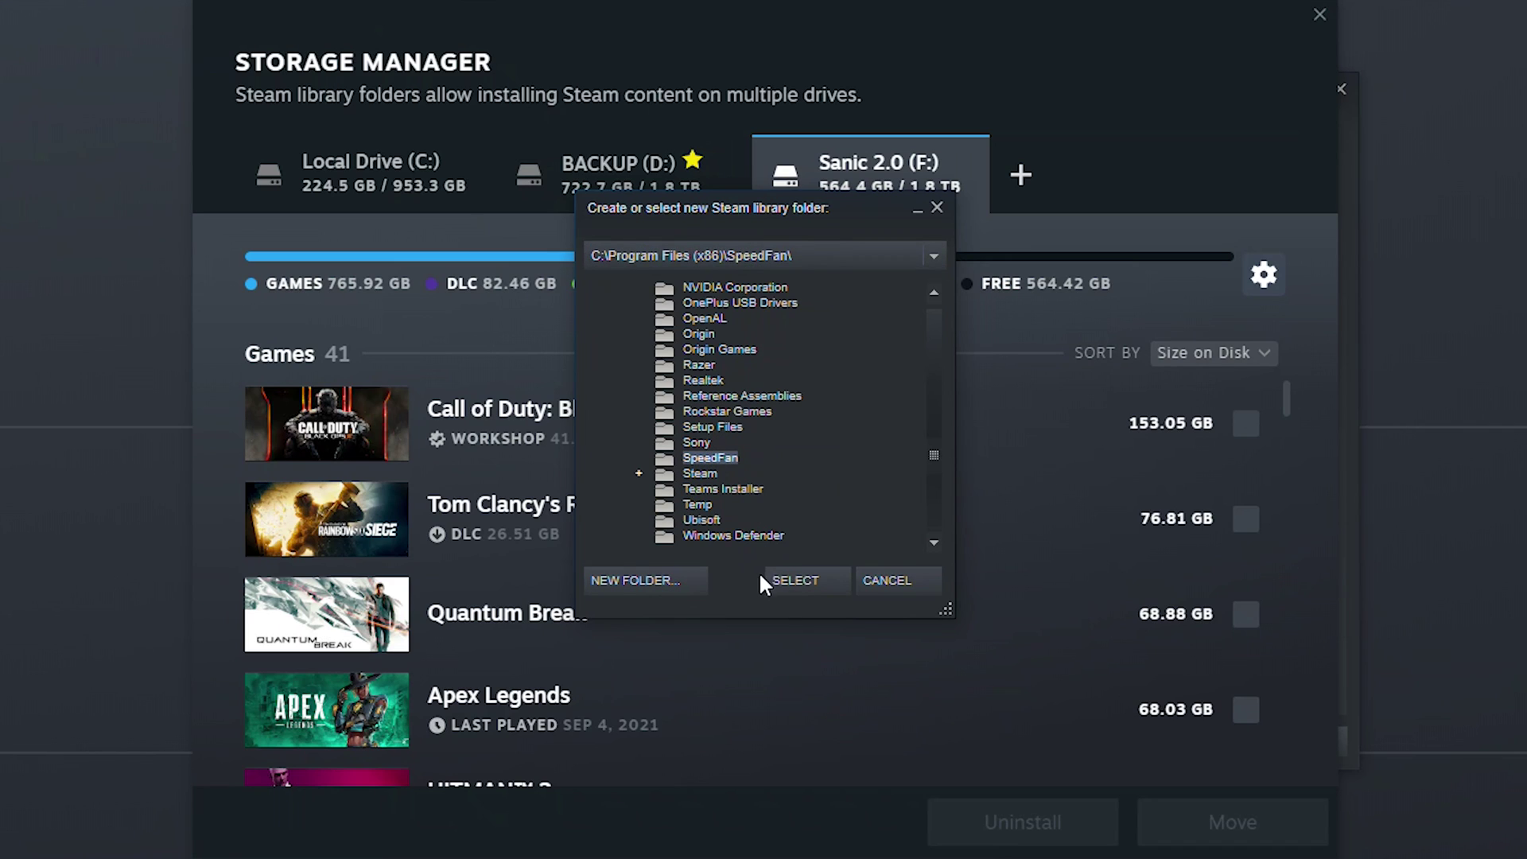
pyautogui.click(920, 589)
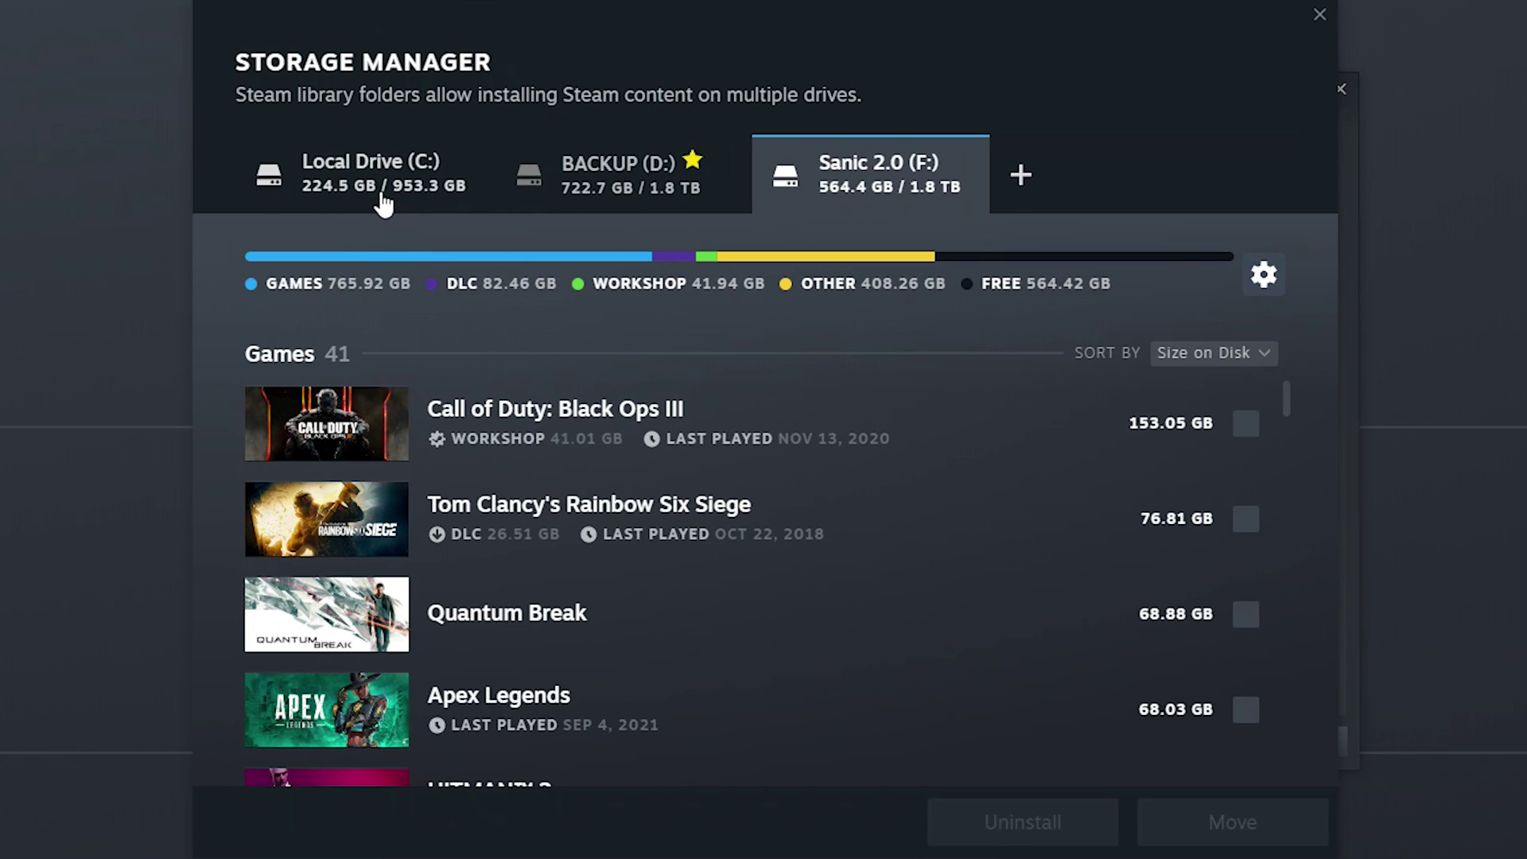
# Step: Compare what is stored on Local Drive (C:), BACKUP (D:) and Sanic 2.0 (F:)
pyautogui.click(420, 181)
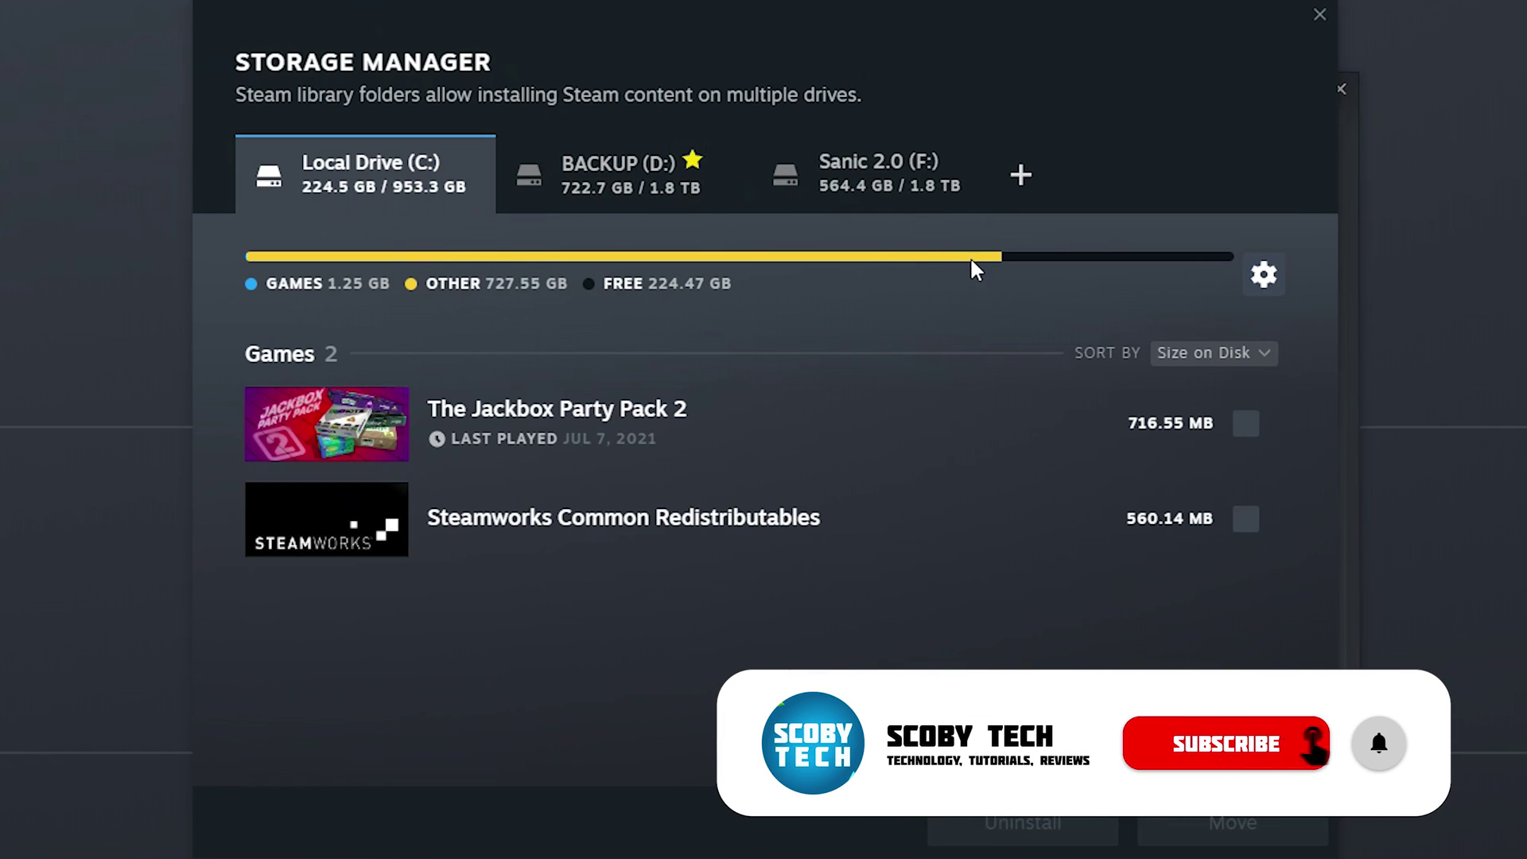
pyautogui.click(598, 205)
pyautogui.click(888, 187)
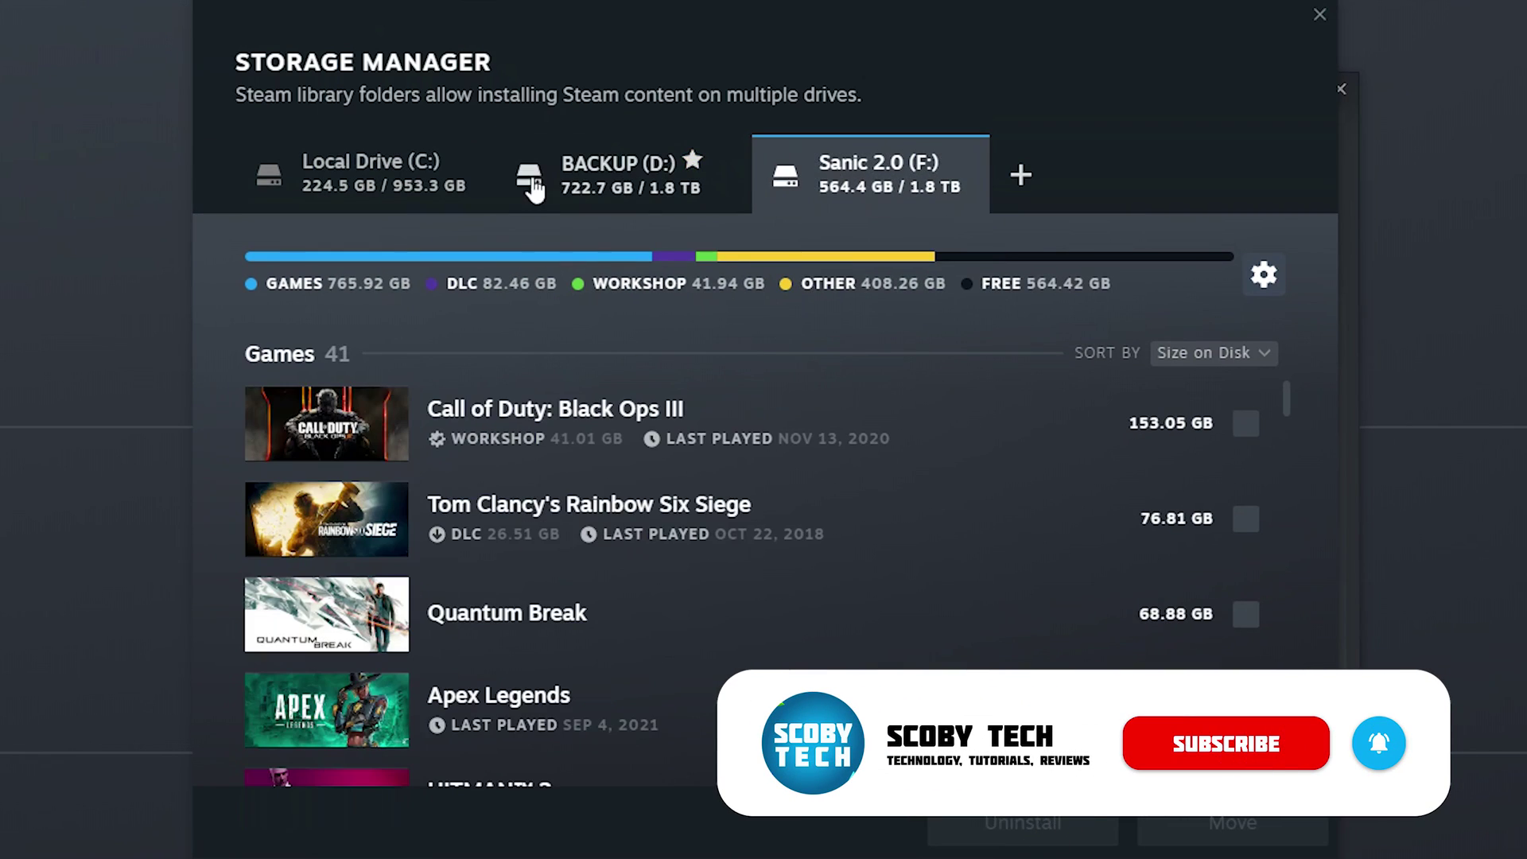
# Step: Close the Storage Manager, then try a 9:00 auto-update end time before unticking the restriction
pyautogui.press('Escape')
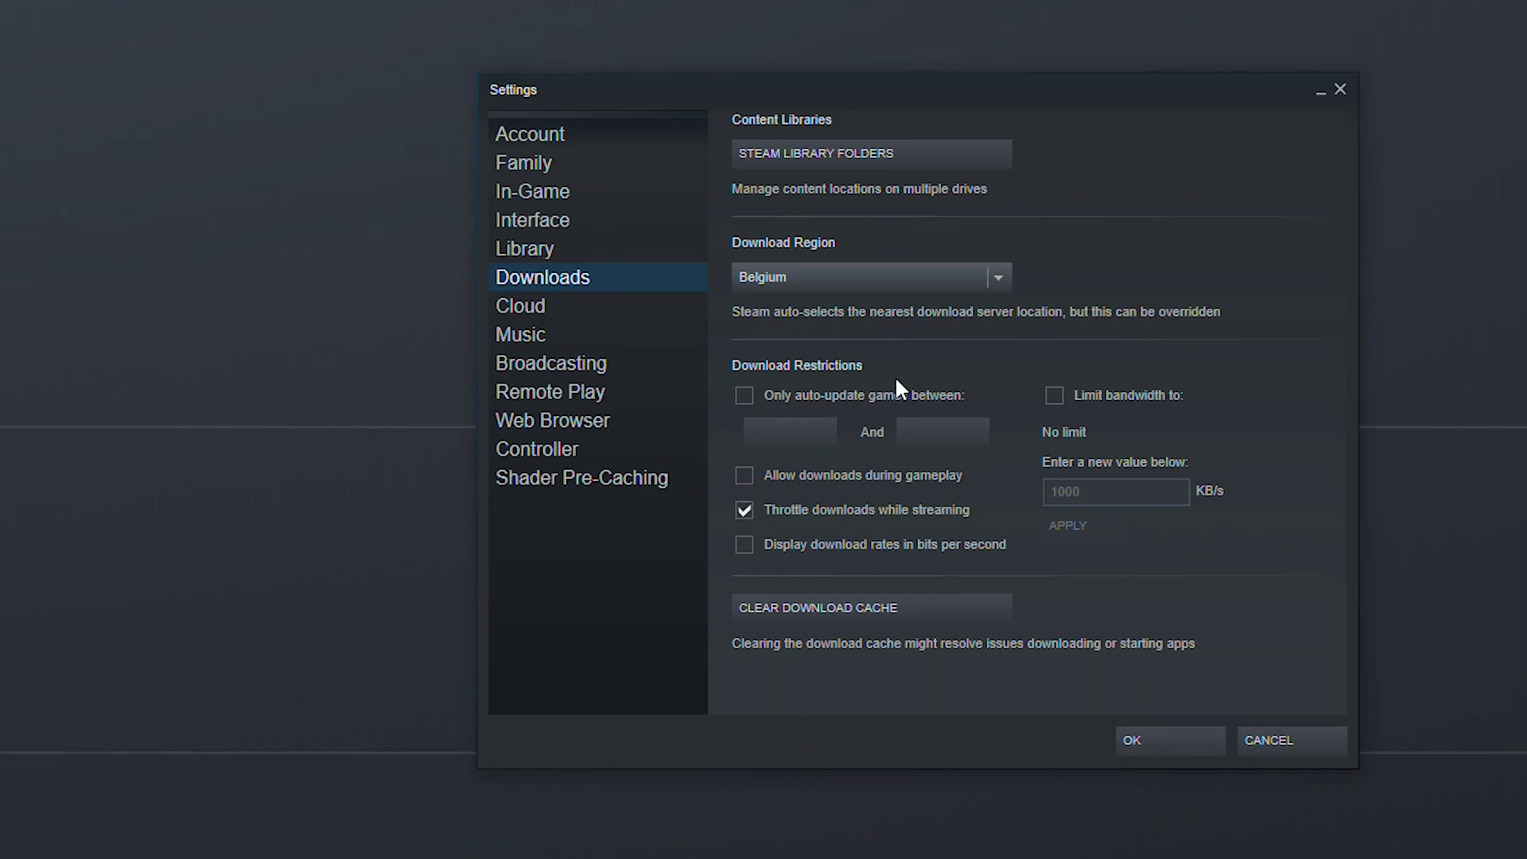
pyautogui.click(748, 391)
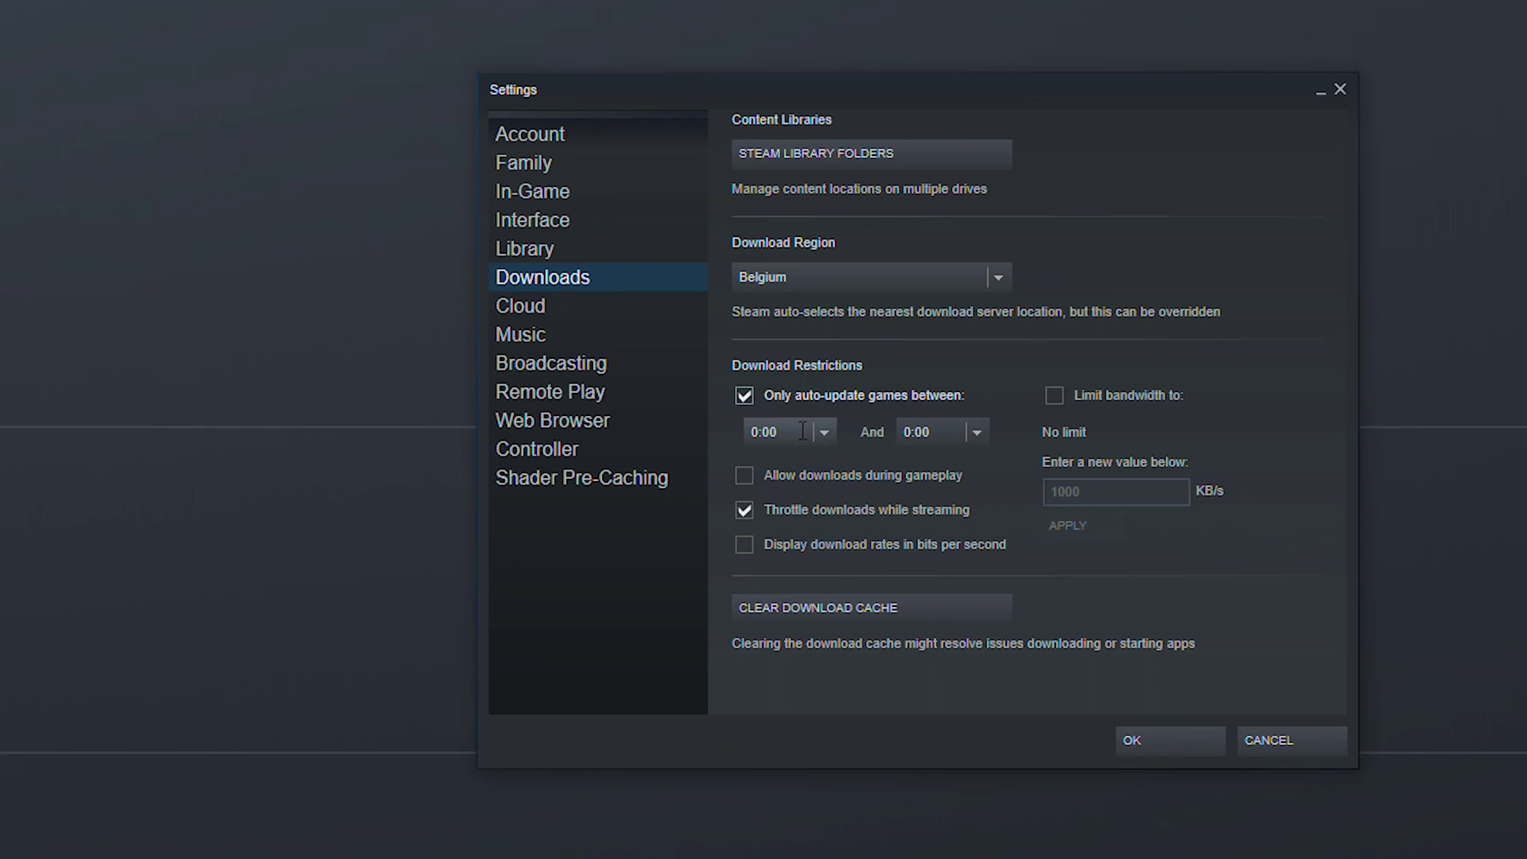
pyautogui.click(978, 434)
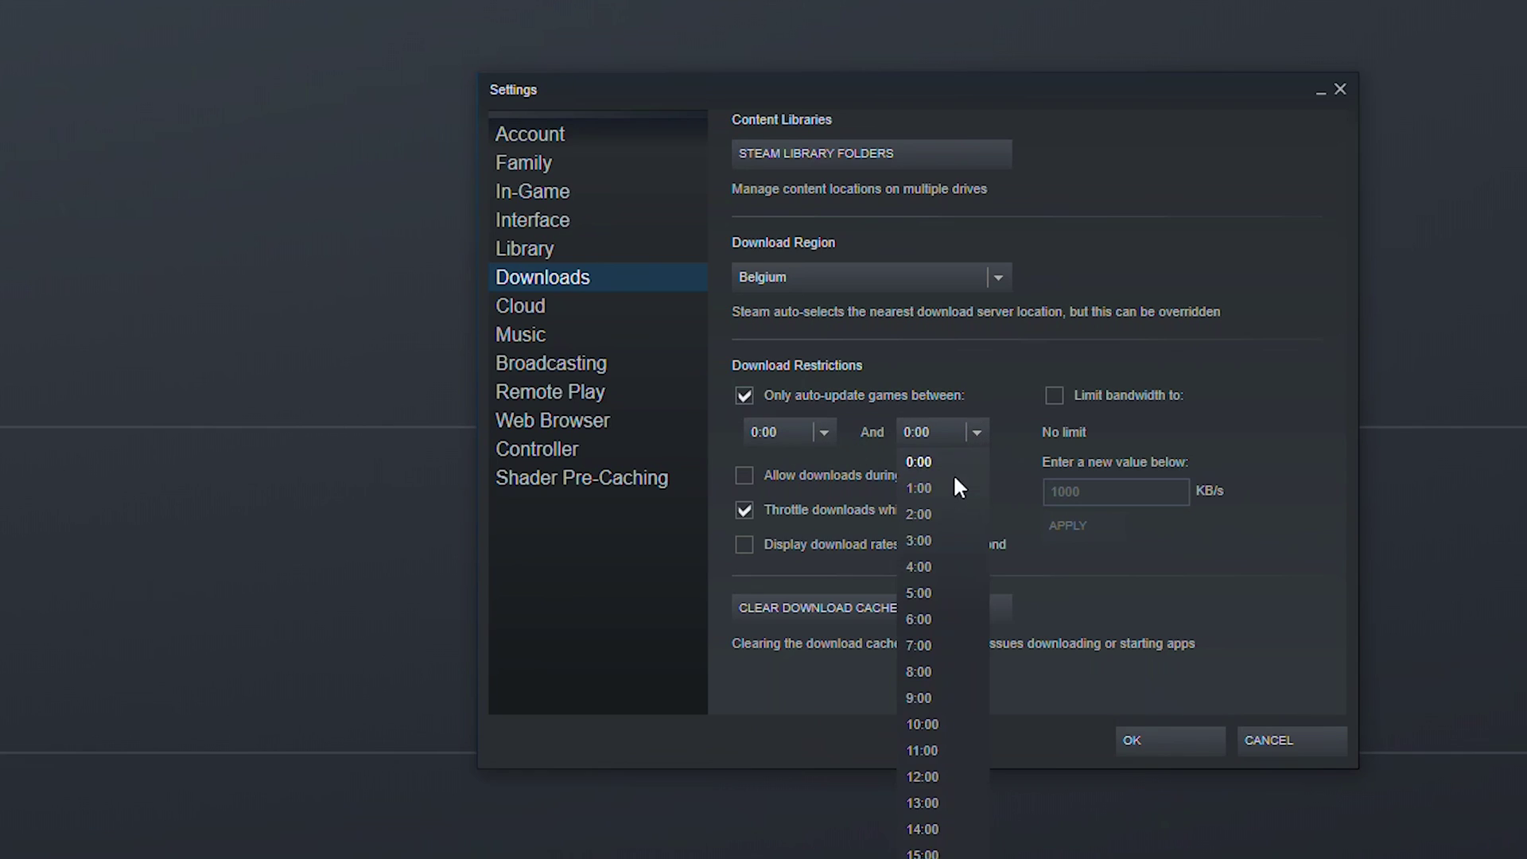
pyautogui.click(951, 703)
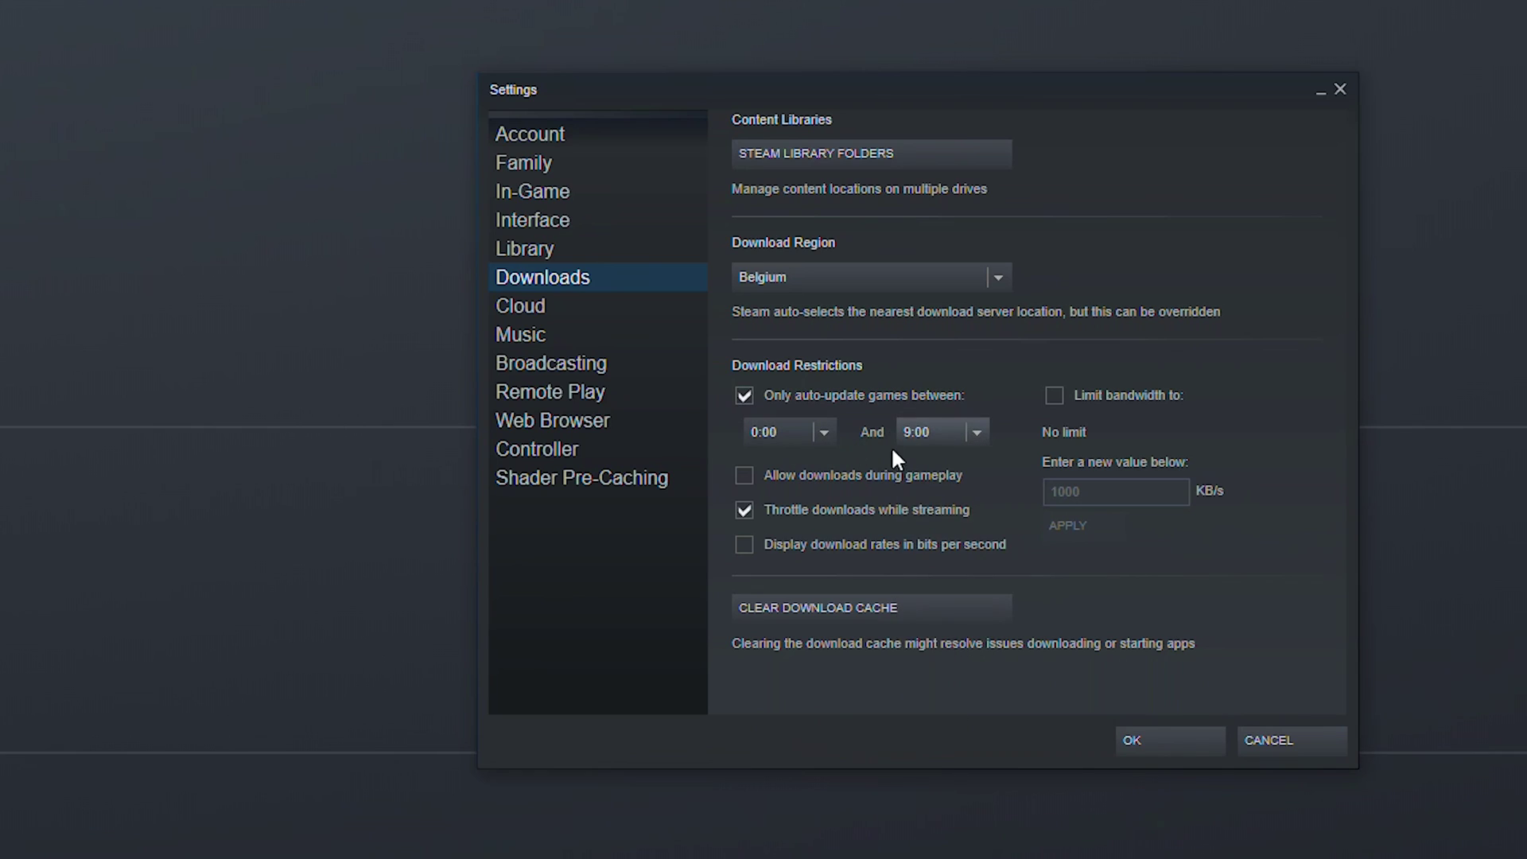
pyautogui.click(846, 395)
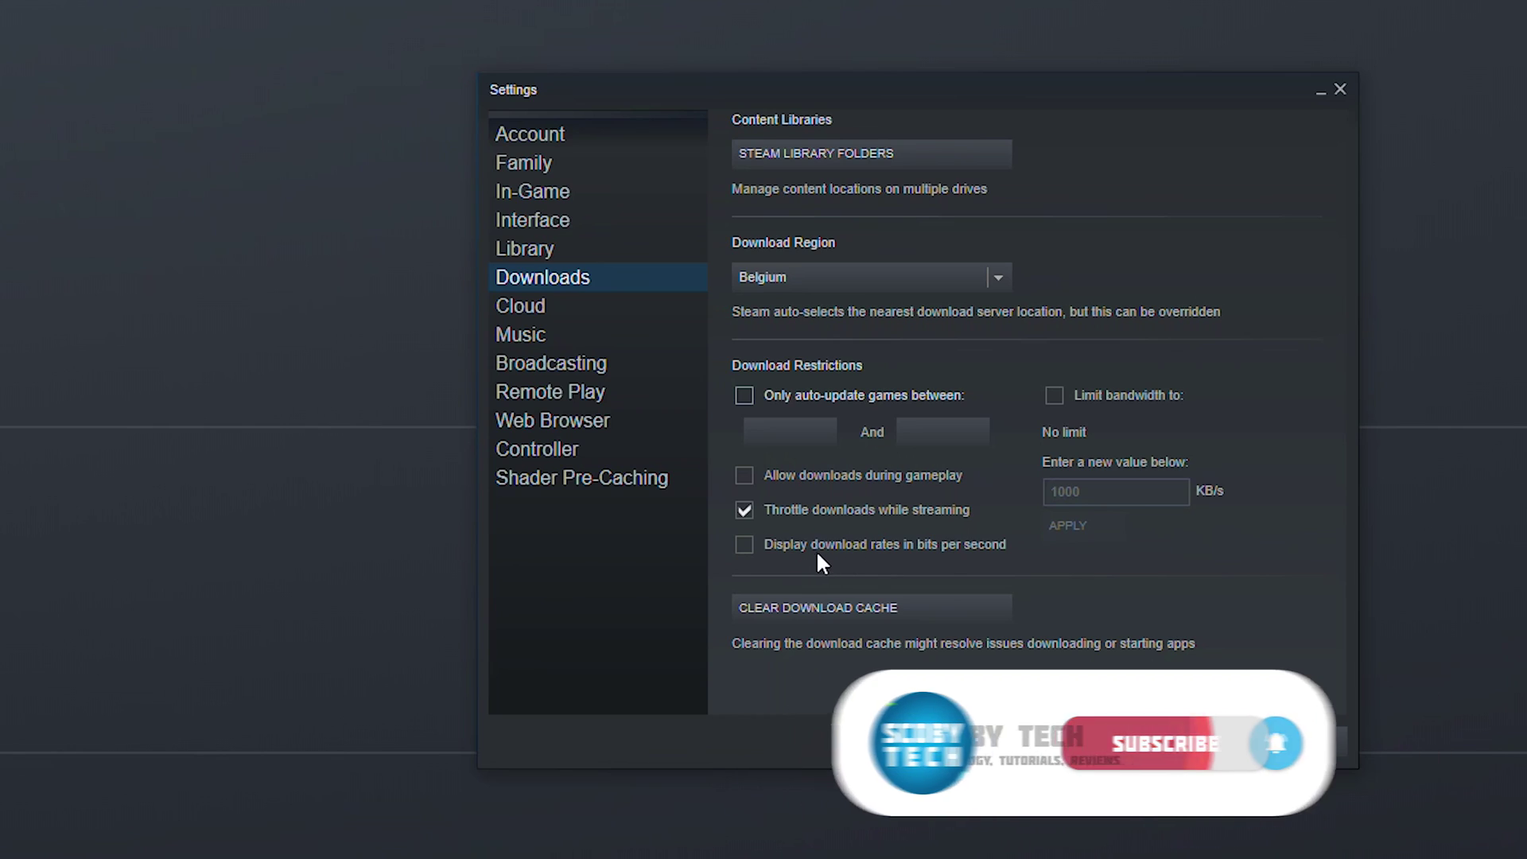
pyautogui.click(1108, 392)
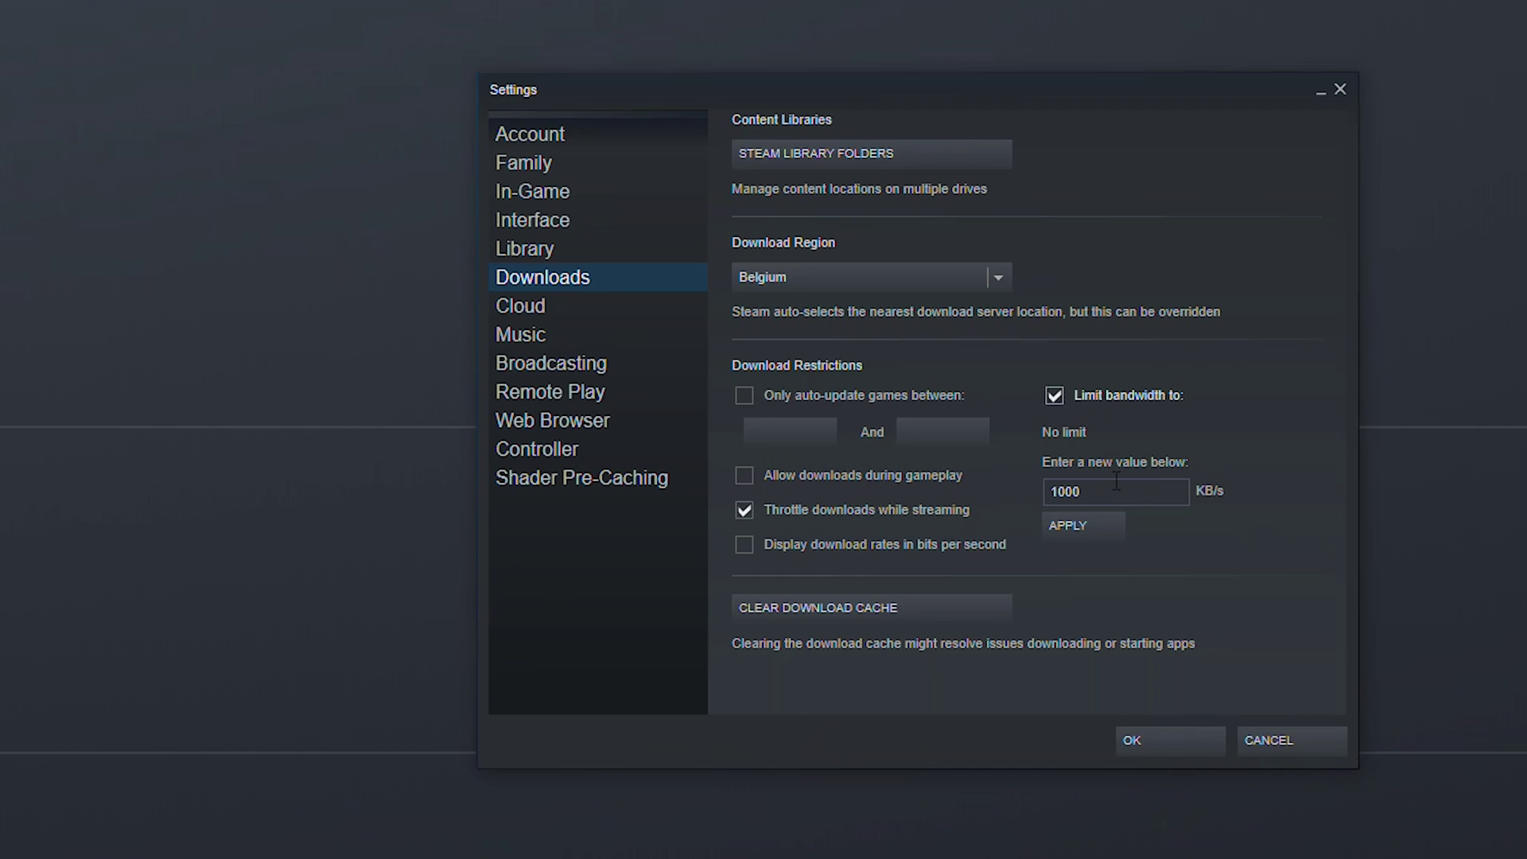
pyautogui.doubleClick(1104, 490)
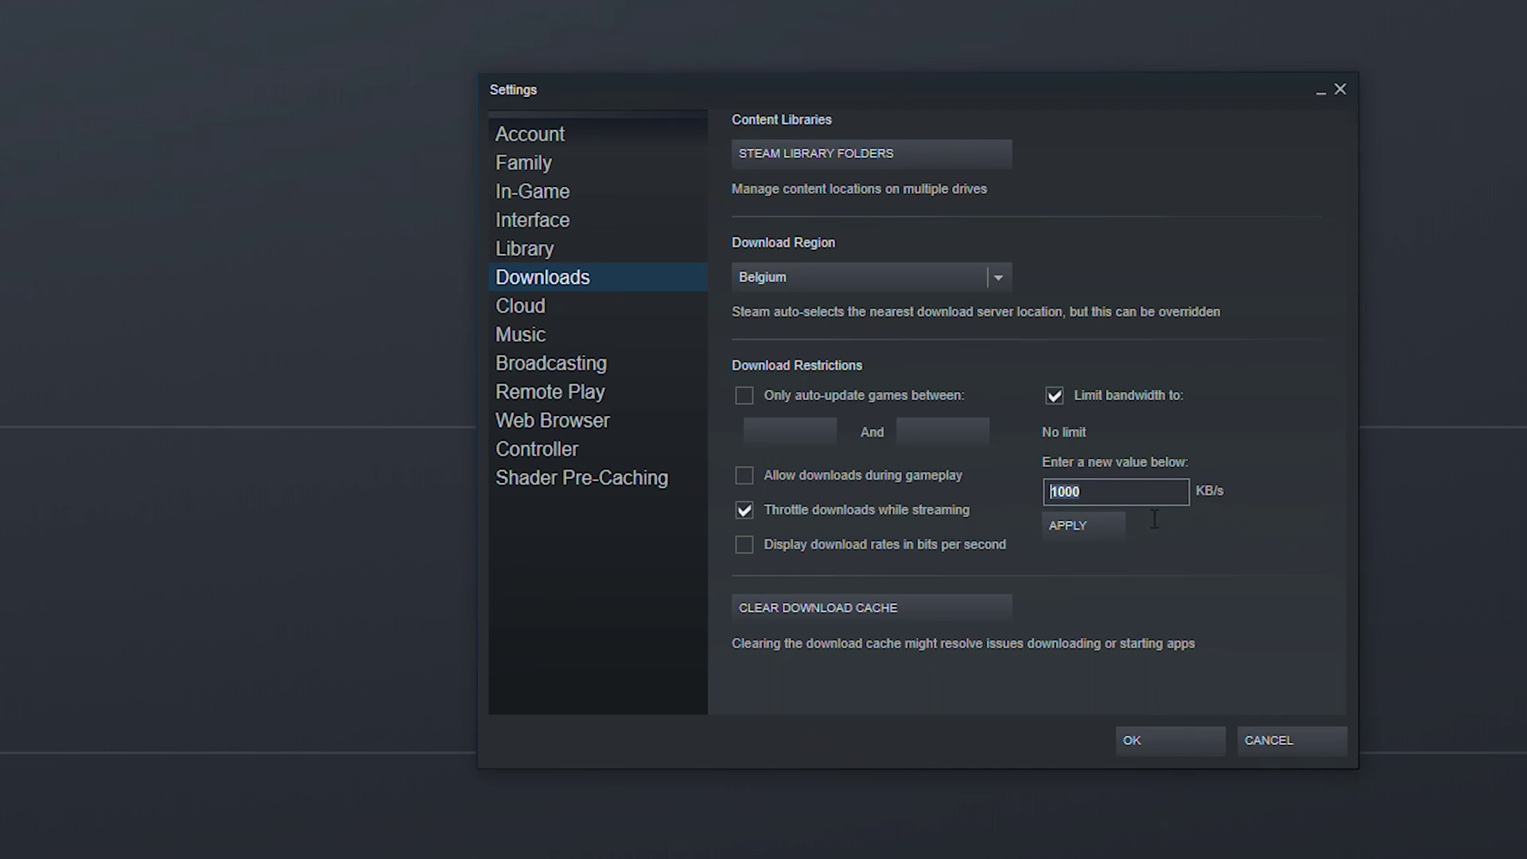
pyautogui.click(1092, 535)
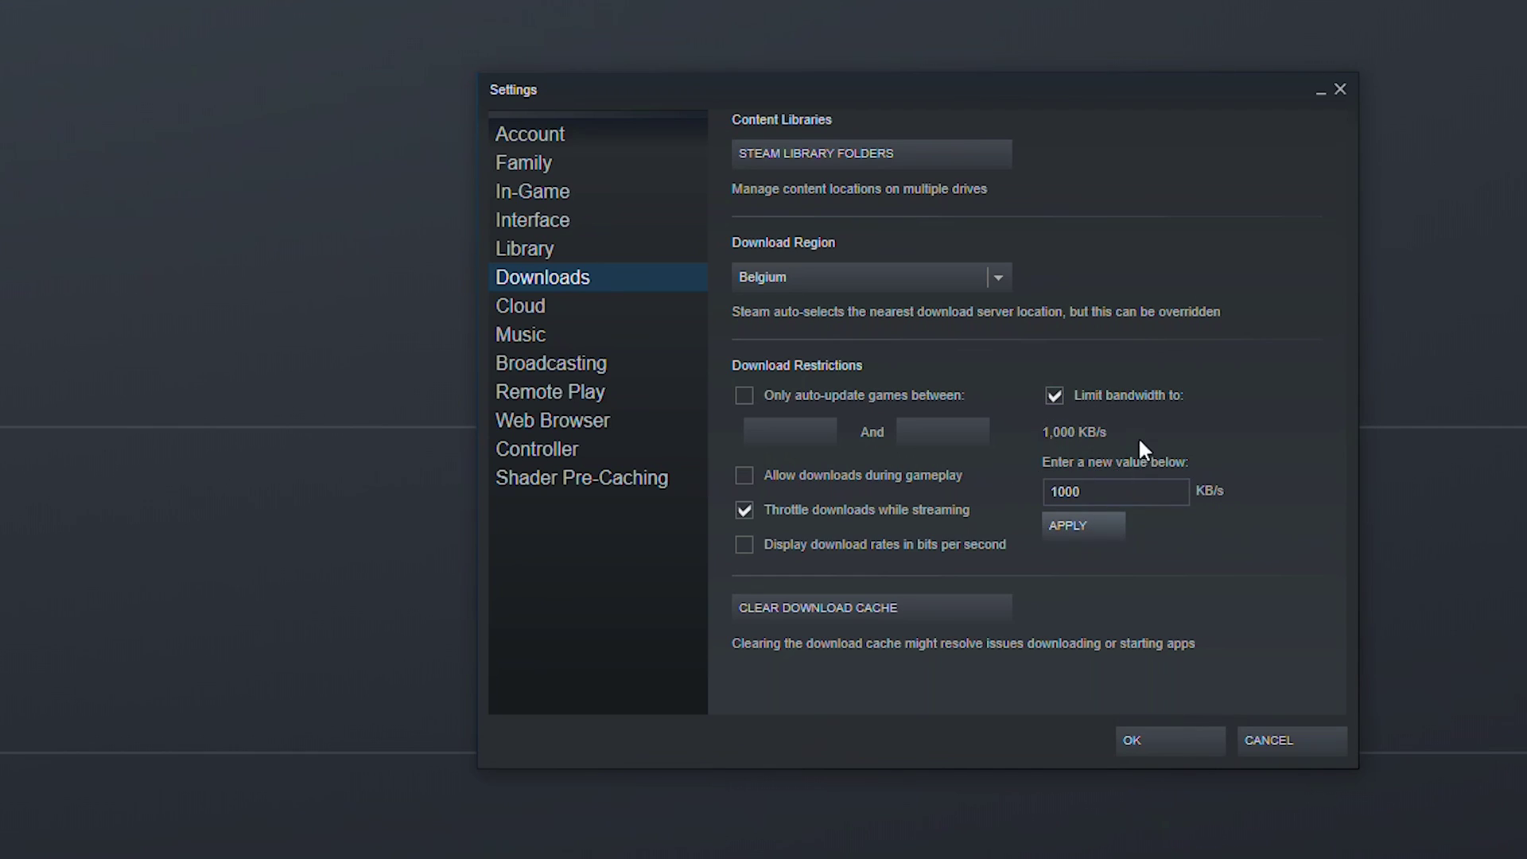
pyautogui.click(1055, 396)
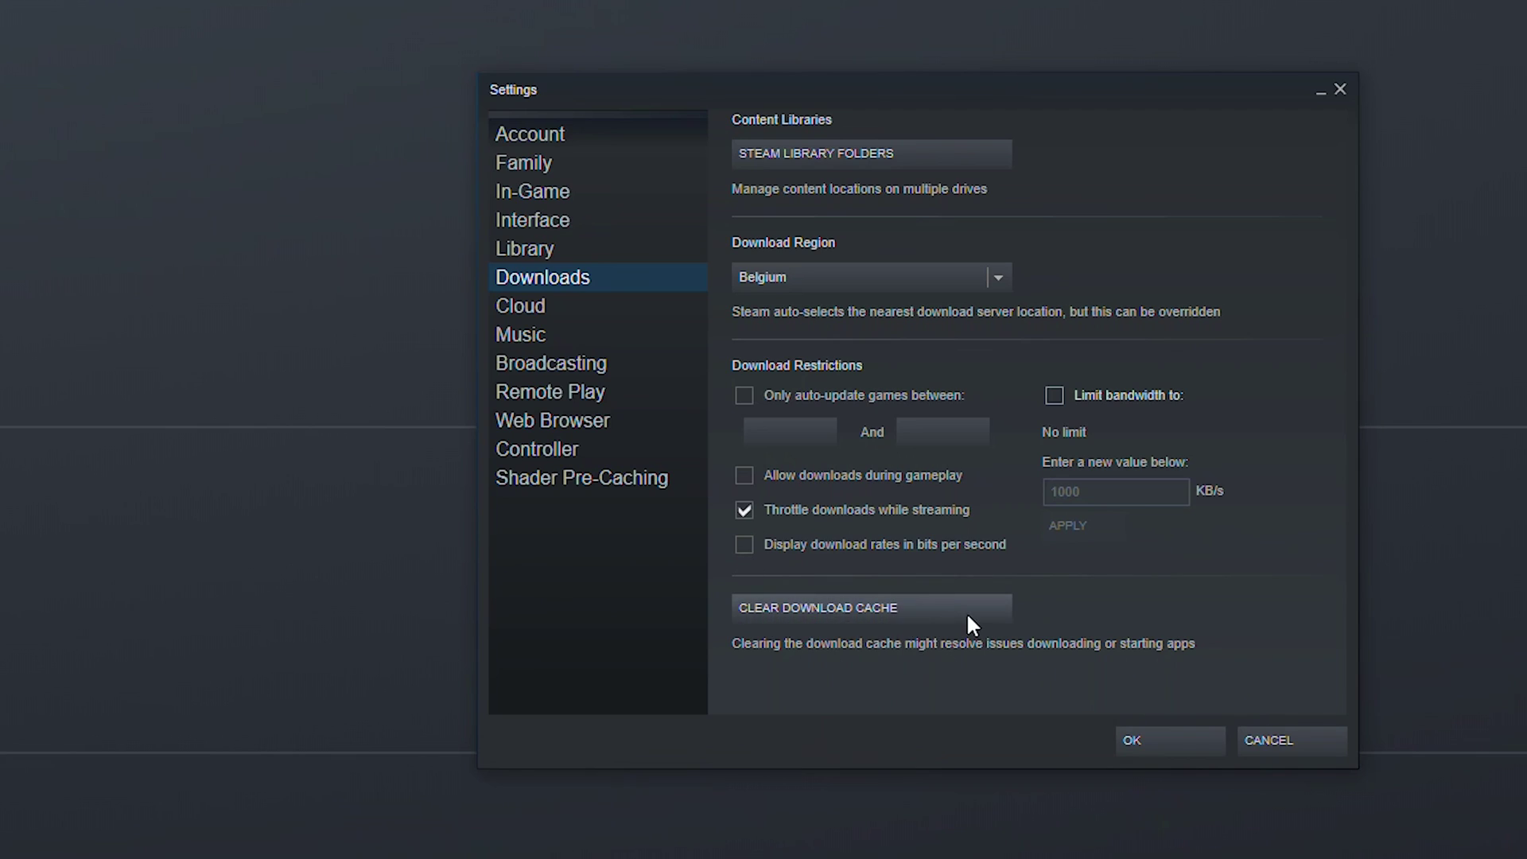
pyautogui.moveTo(1204, 640)
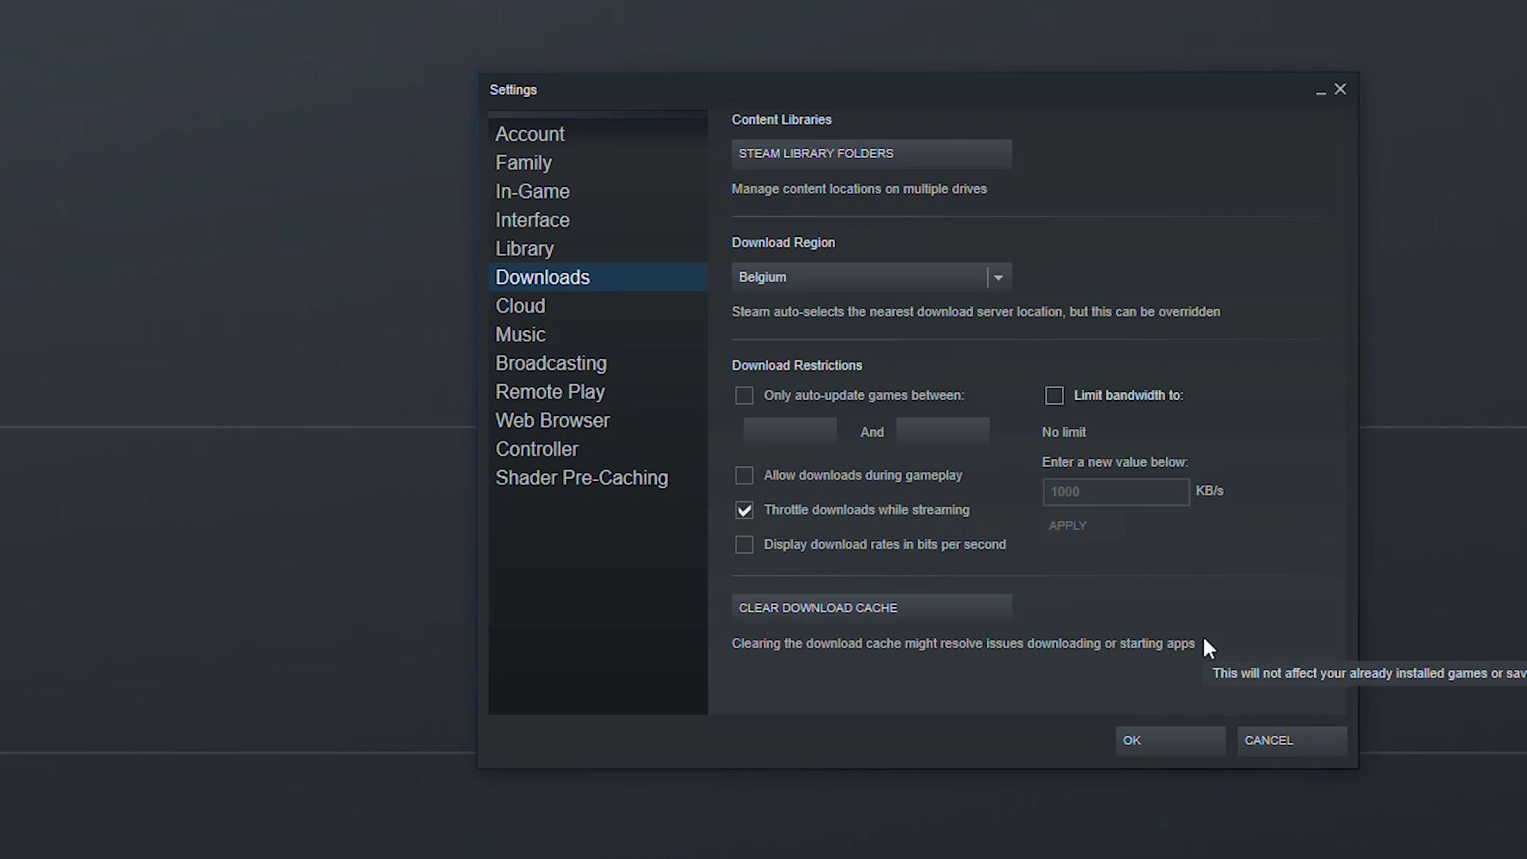